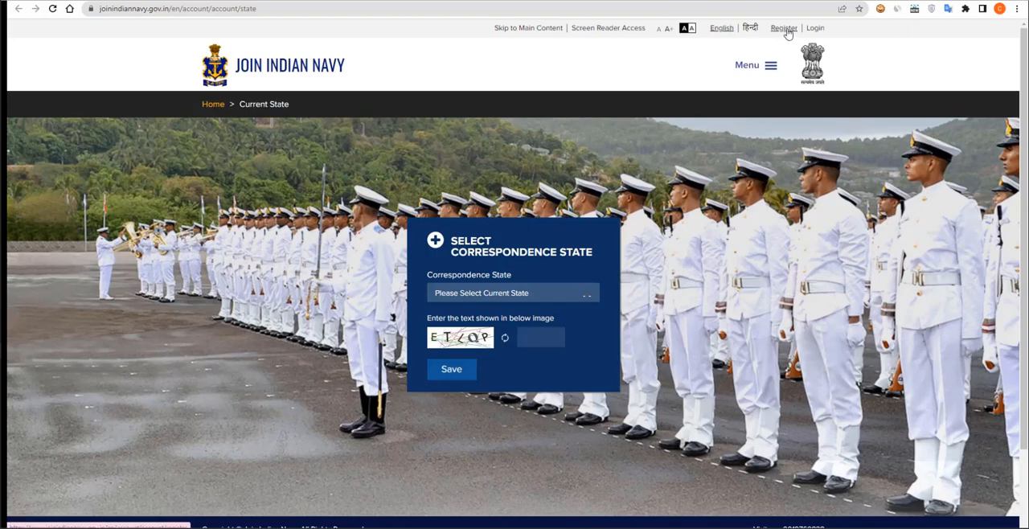
Start a new registration with an Aadhaar Virtual ID and enter the 16-digit Virtual ID.
left_click(785, 30)
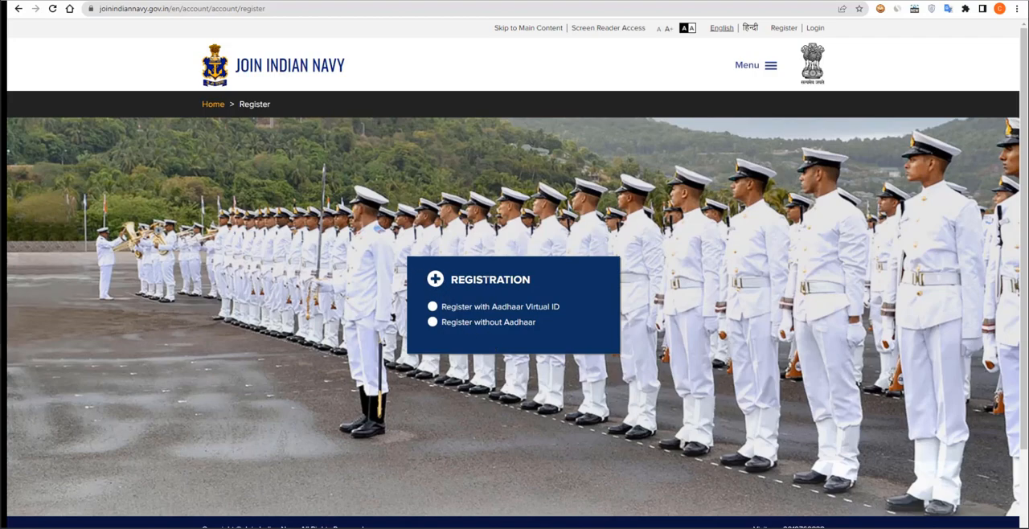
left_click(433, 308)
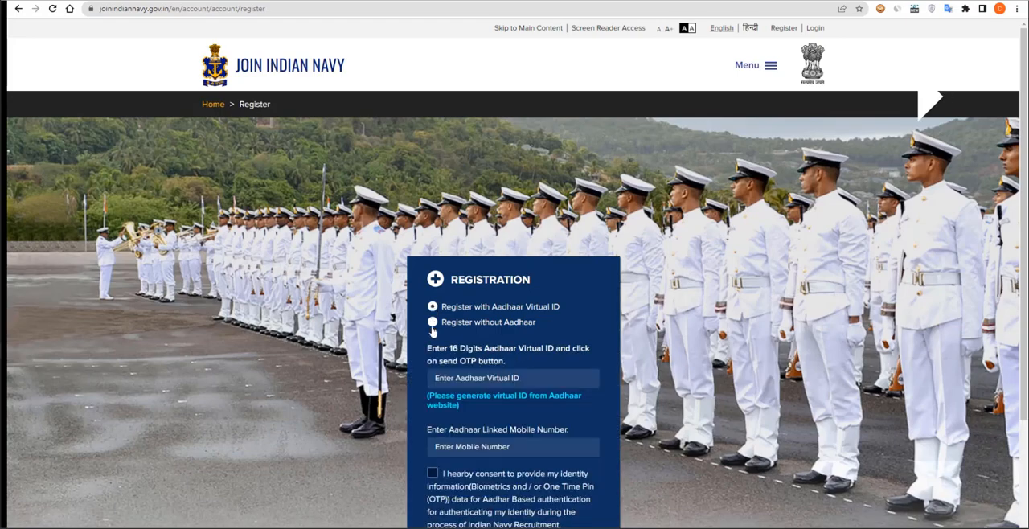
scroll(482, 306, "down", 3)
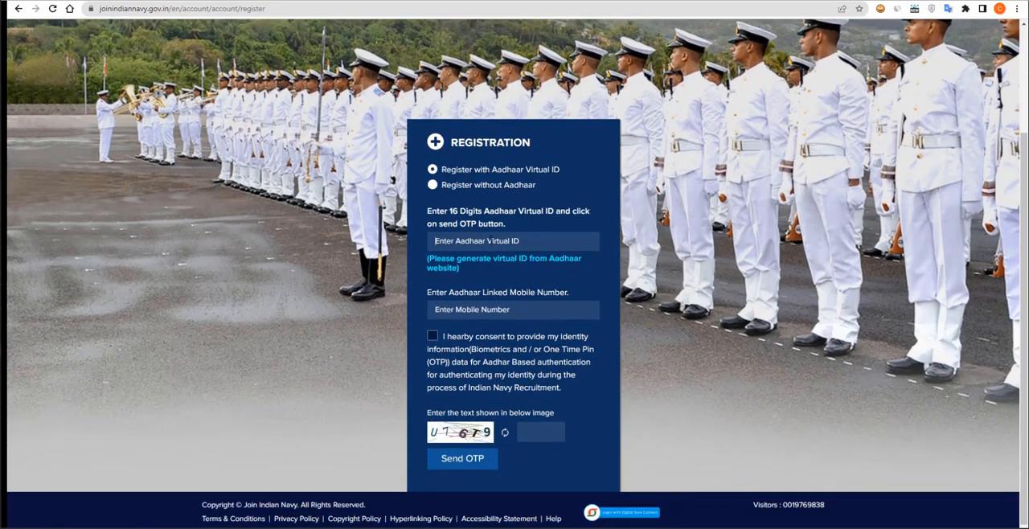
left_click(491, 240)
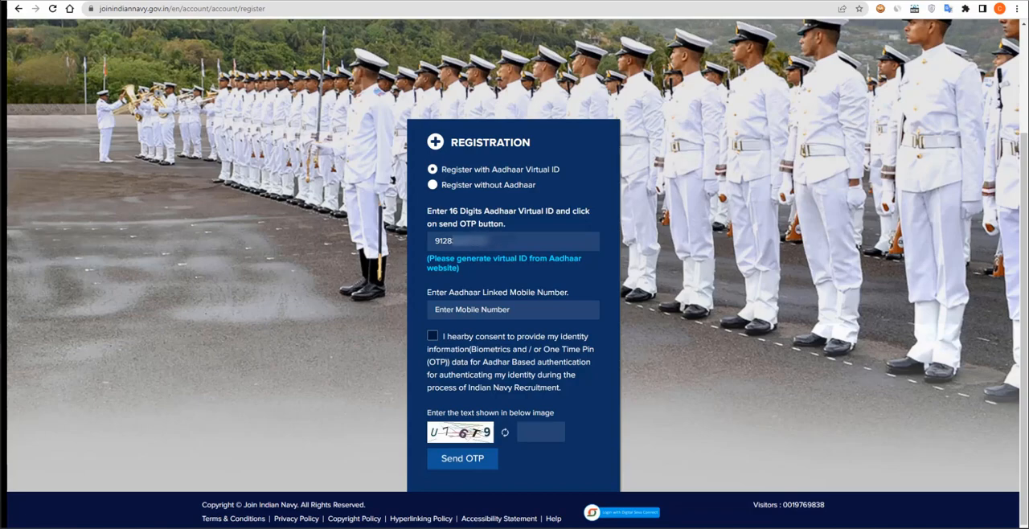
type("****")
Enter the Aadhaar-linked mobile number, give consent, fill in the captcha text and send the OTP.
left_click(516, 312)
type("7207??")
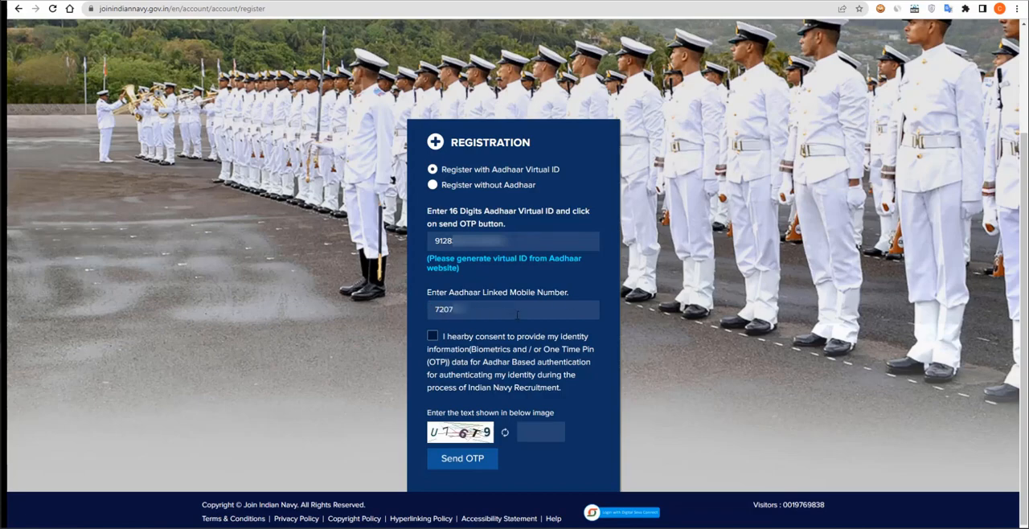
type("??")
left_click(432, 336)
type("ut679")
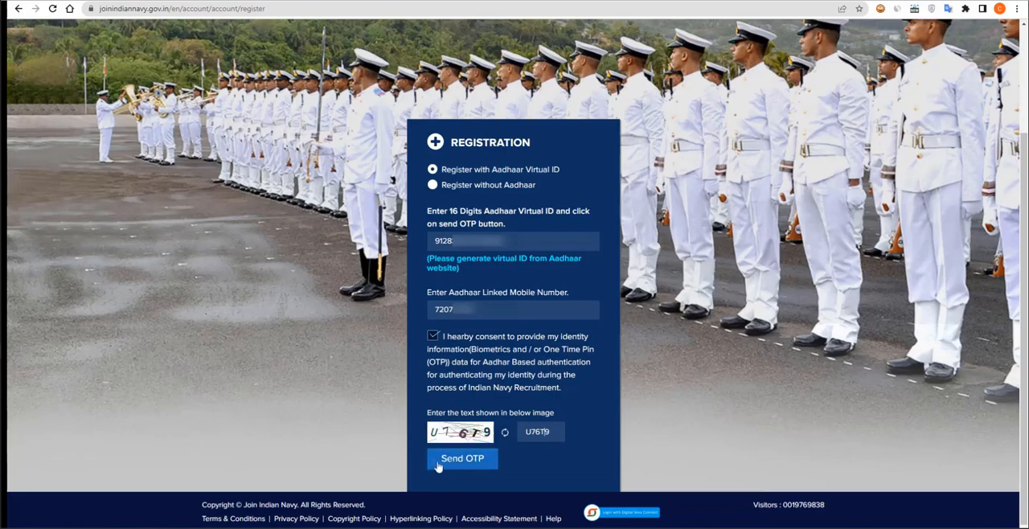
left_click(461, 466)
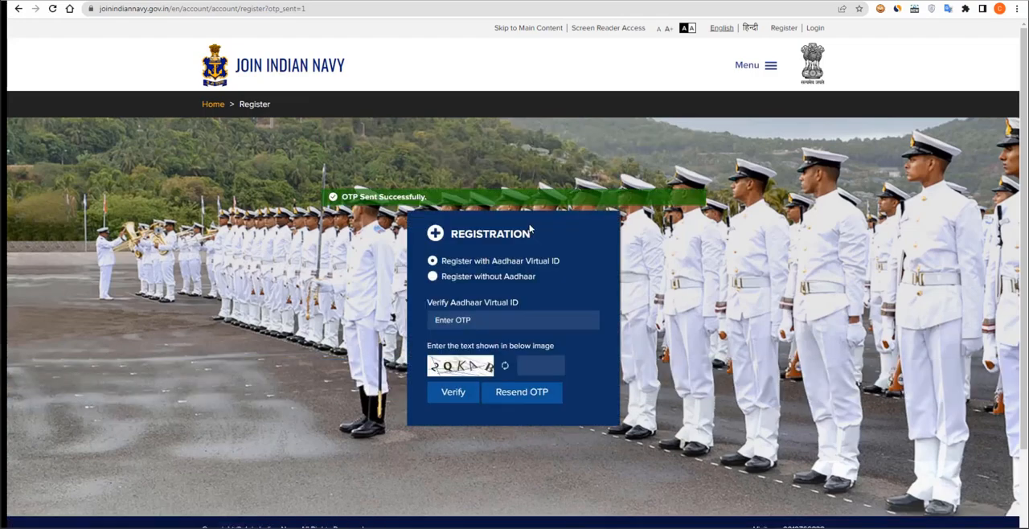
Enter the received OTP and the captcha text, and verify the Aadhaar Virtual ID.
left_click(522, 322)
left_click(455, 399)
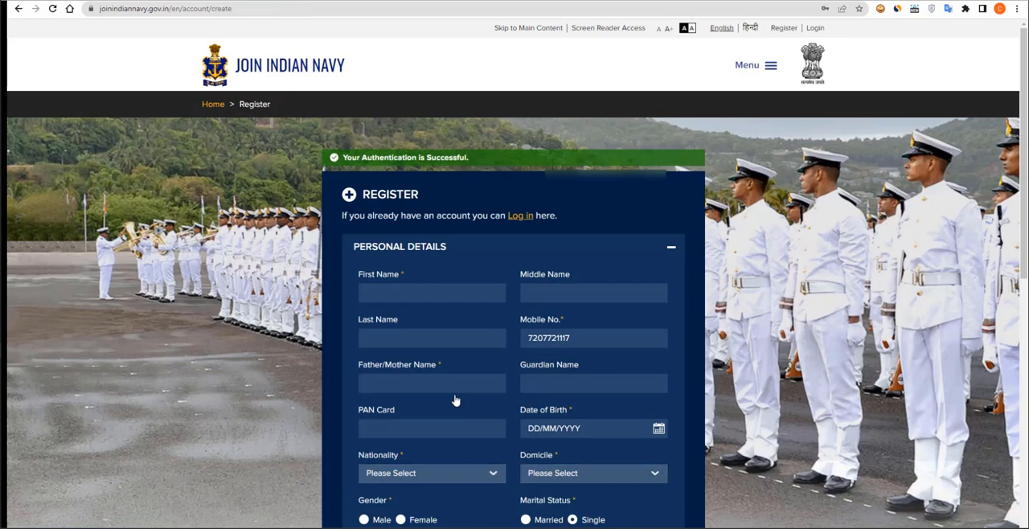
Fill in the applicant's first name and the father's or mother's name in the personal details.
scroll(455, 398, "down", 2)
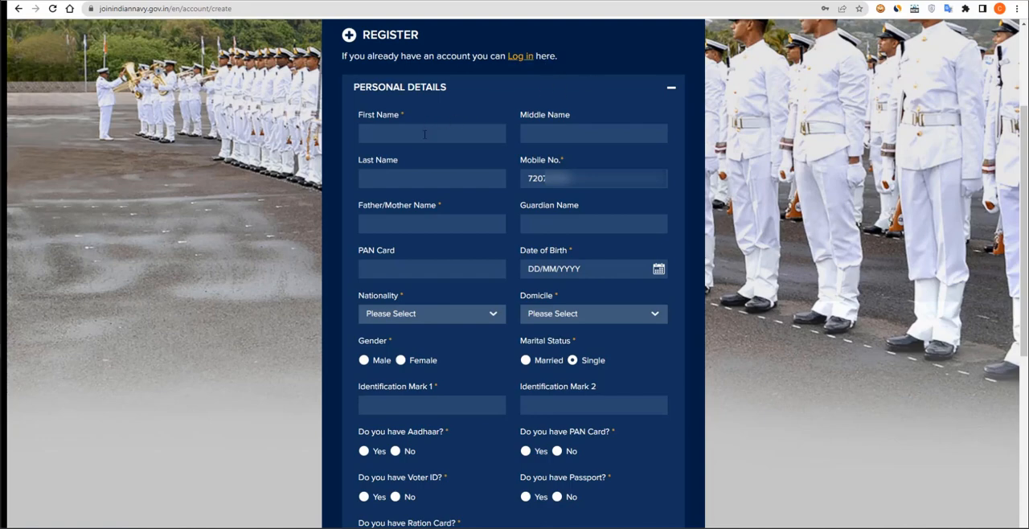
type("CHAITANYA")
left_click(426, 224)
type("NAGARJUNA")
Pick the applicant's date of birth from the calendar.
left_click(657, 269)
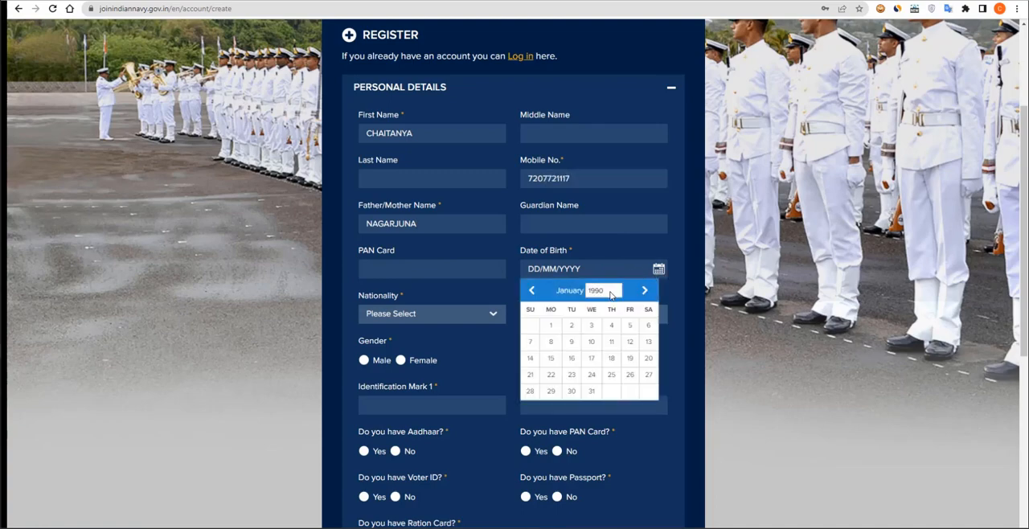
left_click(603, 290)
left_click(606, 373)
left_click(645, 295)
left_click(645, 294)
left_click(645, 294)
left_click(645, 294)
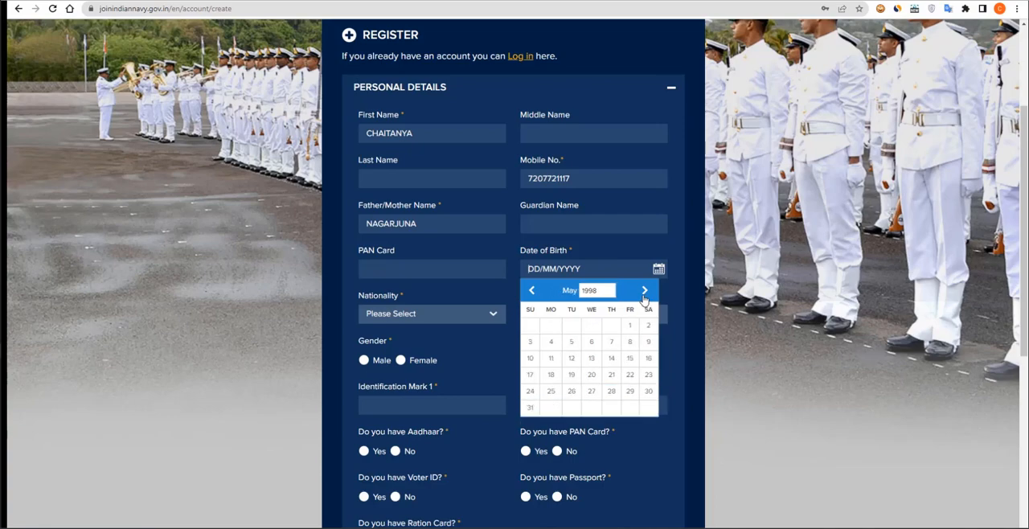
left_click(644, 294)
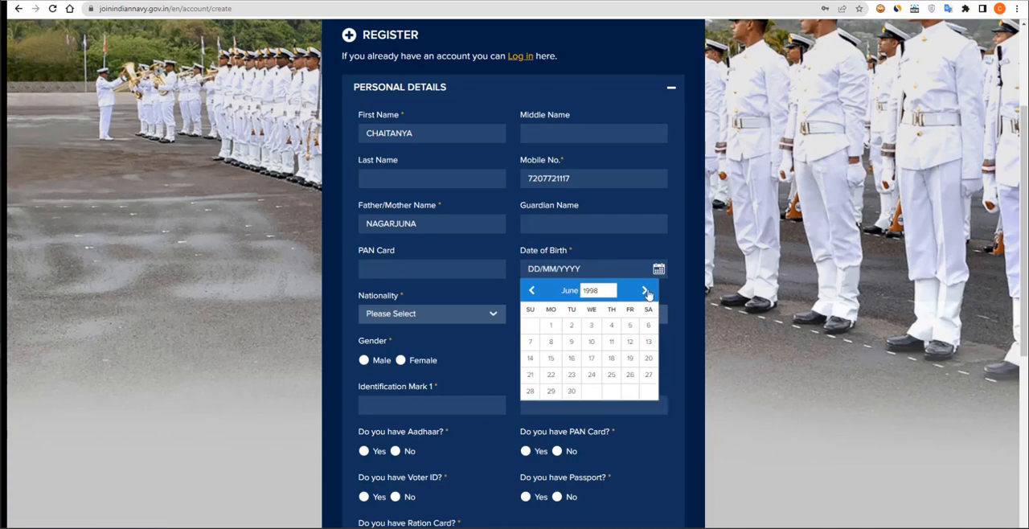
left_click(644, 294)
left_click(571, 358)
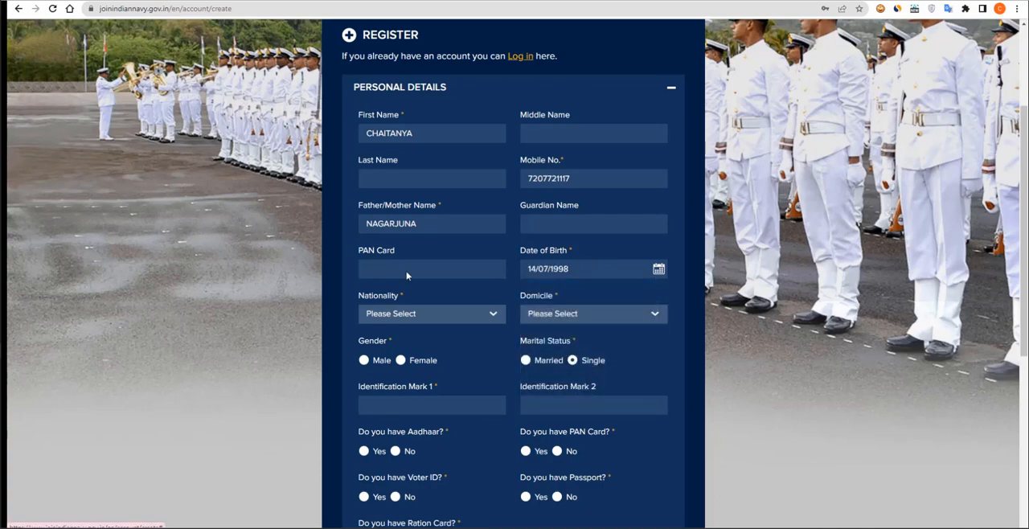
Set nationality to Indian, domicile to ANDHRA PRADESH and gender to Male.
left_click(422, 318)
left_click(418, 333)
left_click(572, 319)
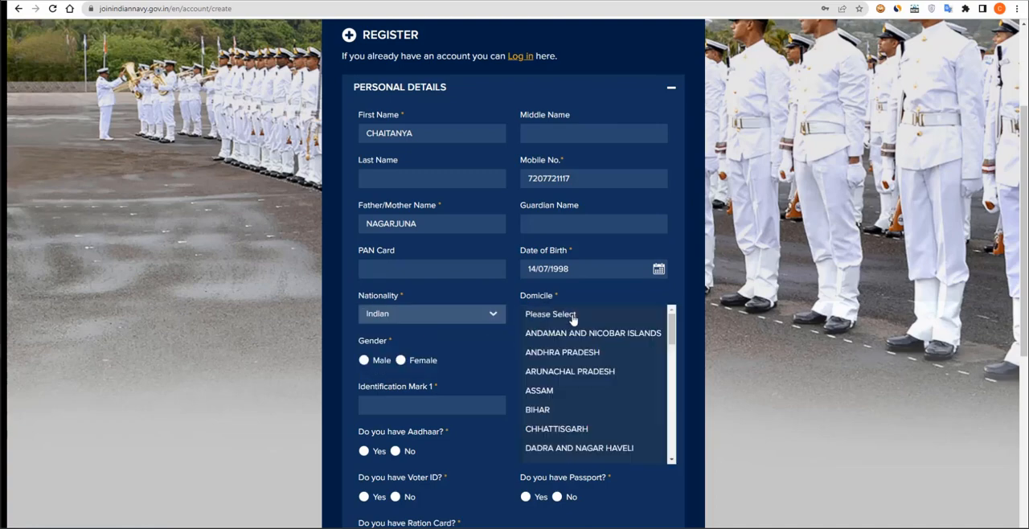
left_click(575, 349)
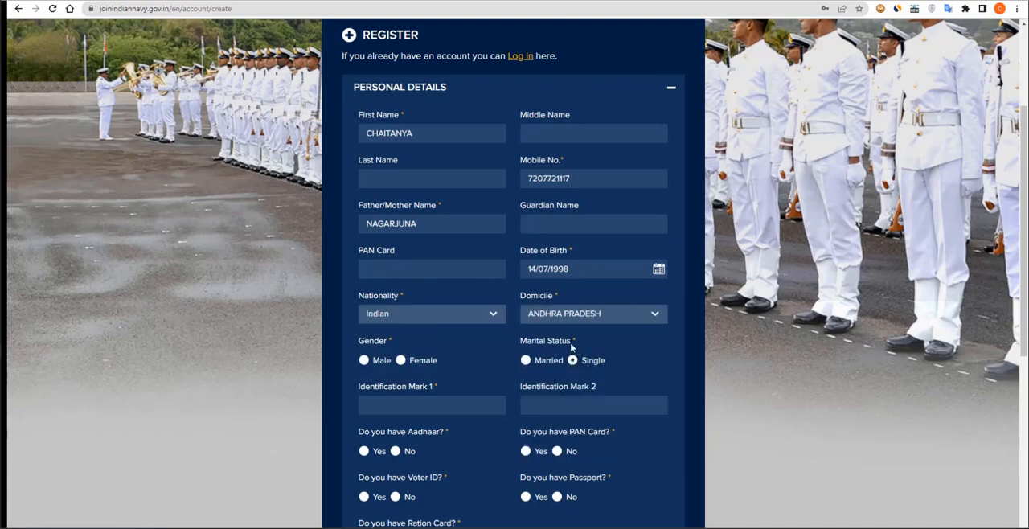
left_click(364, 360)
Enter RIGHT SIDE BELOW KNEE as Identification Mark 1.
scroll(404, 398, "down", 1)
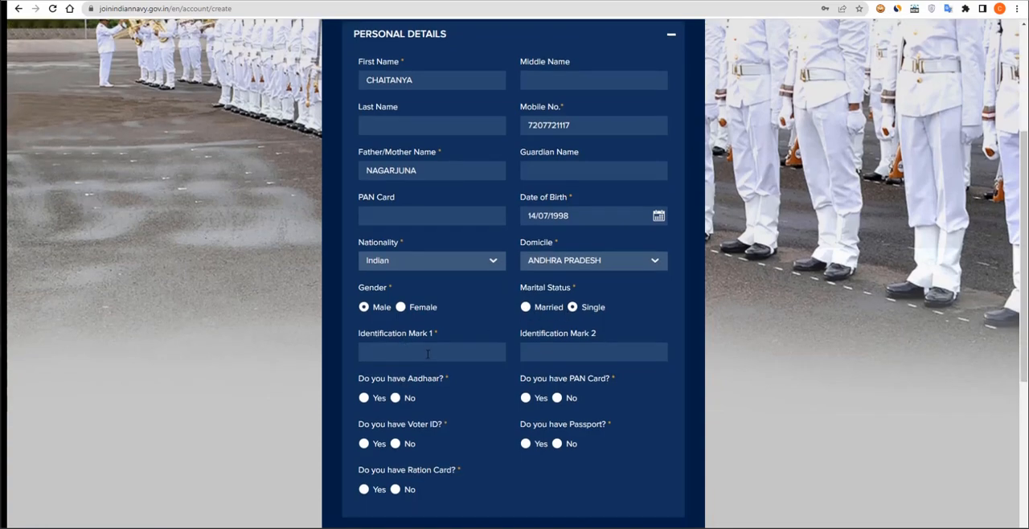
left_click(427, 353)
type("RIGHT SIDE BELOW KNEE")
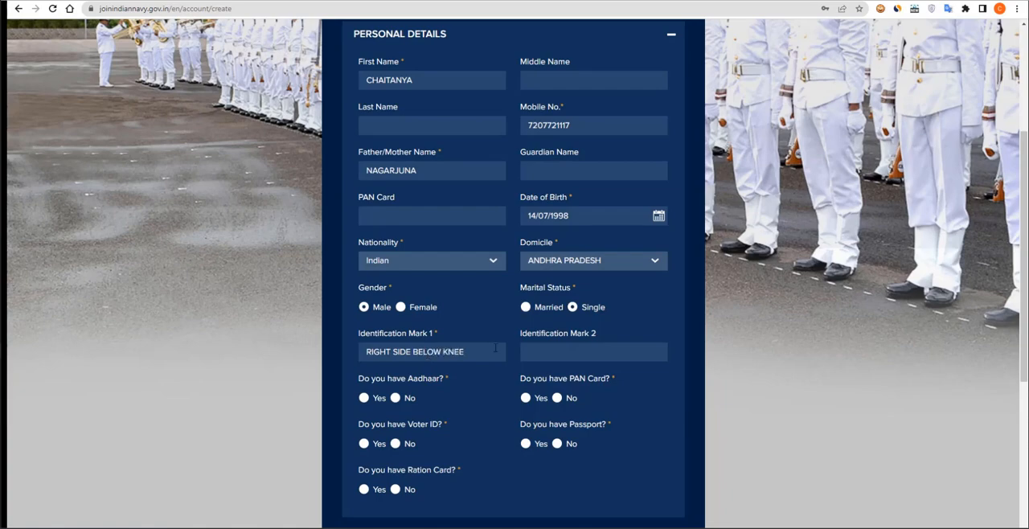
Answer Yes for Aadhaar and PAN card, and No for voter ID, passport and ration card.
scroll(495, 348, "down", 3)
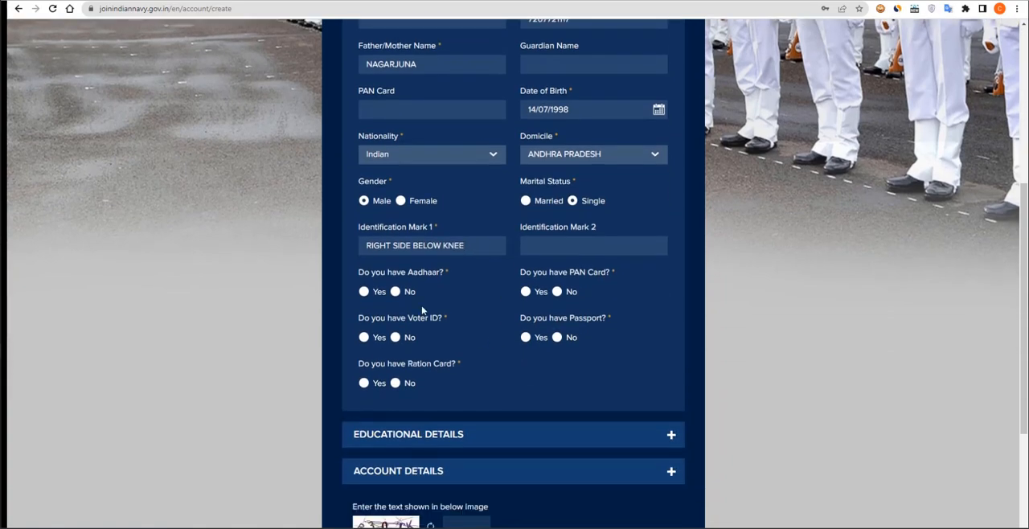
left_click(364, 292)
left_click(395, 338)
left_click(397, 384)
In the educational details, set the highest qualification to MBA and the additional qualification to Post Graduate Diploma (Finance).
scroll(516, 359, "down", 2)
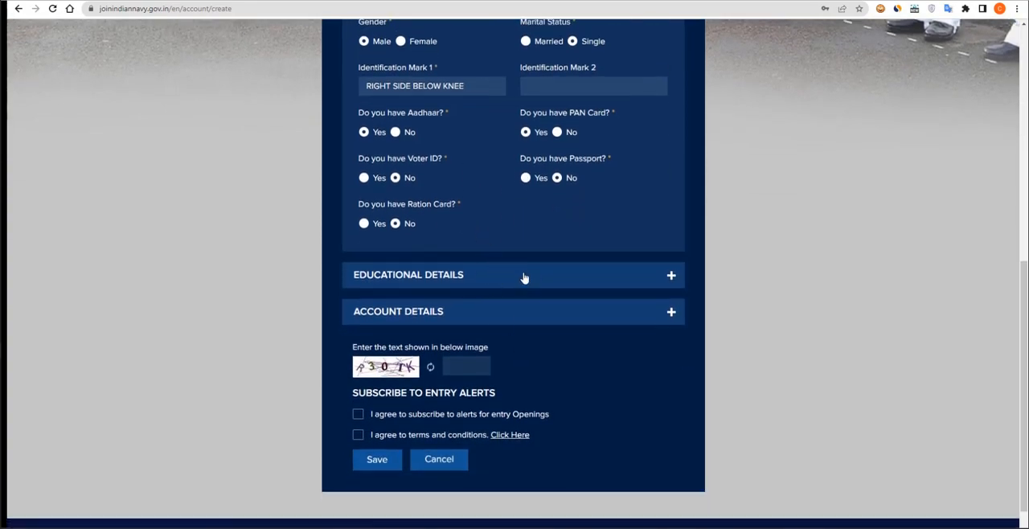
left_click(524, 278)
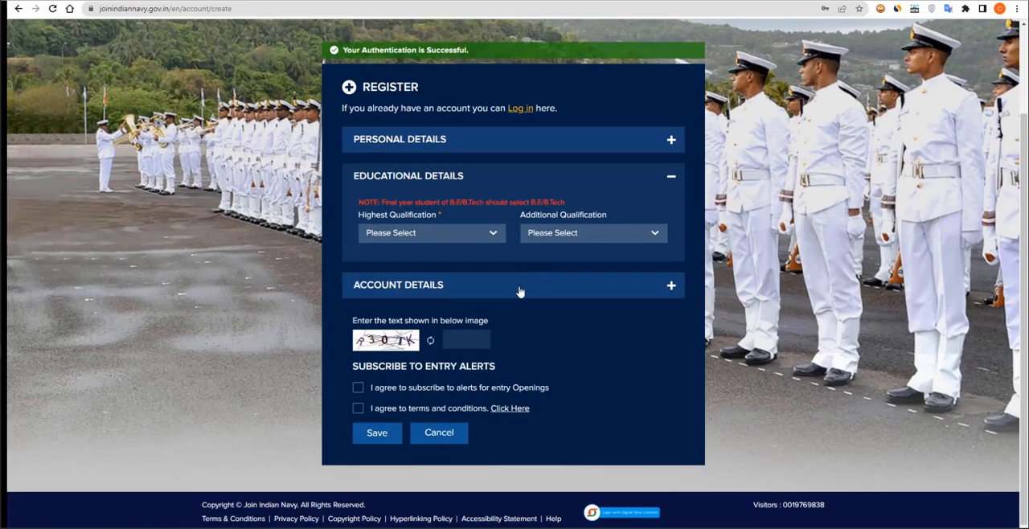
left_click(486, 235)
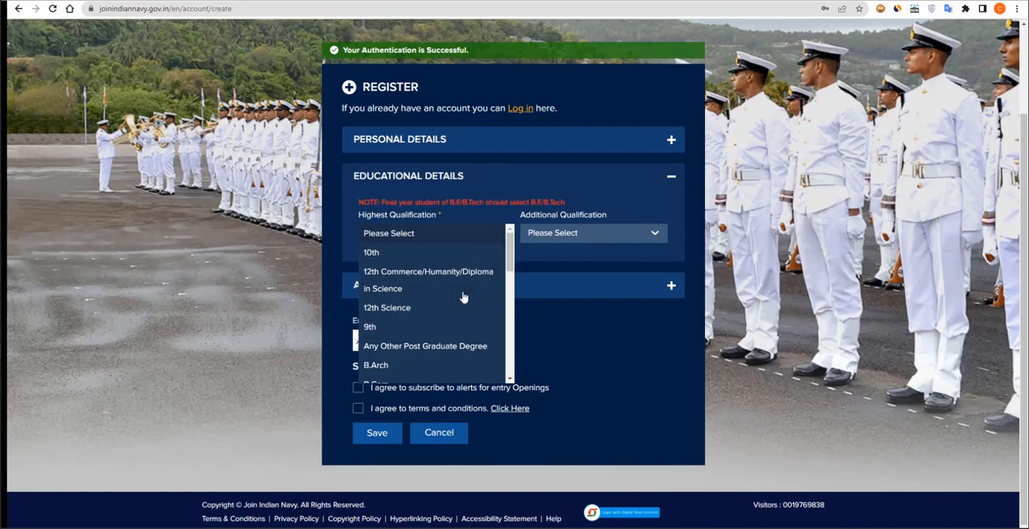
scroll(460, 305, "down", 2)
scroll(461, 307, "down", 5)
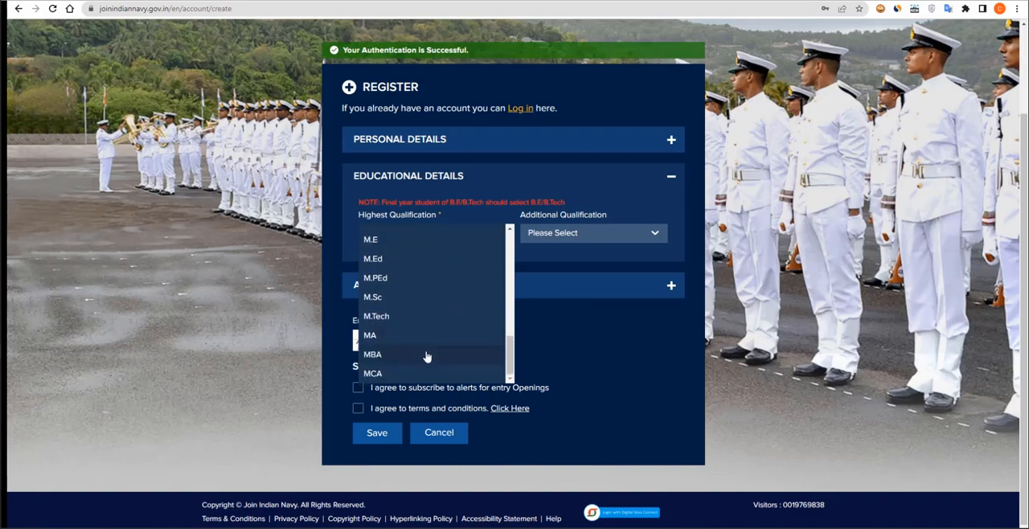
left_click(425, 356)
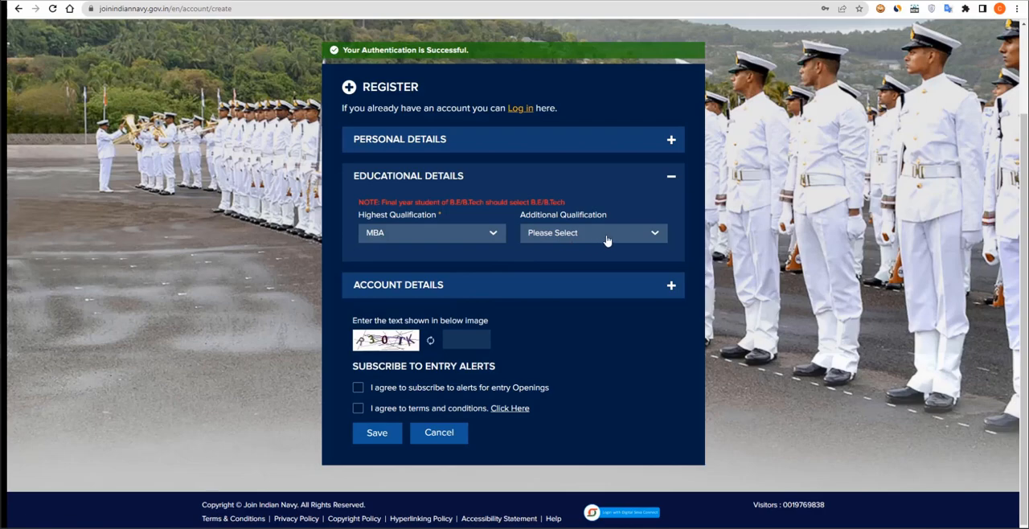
left_click(607, 240)
scroll(595, 286, "down", 3)
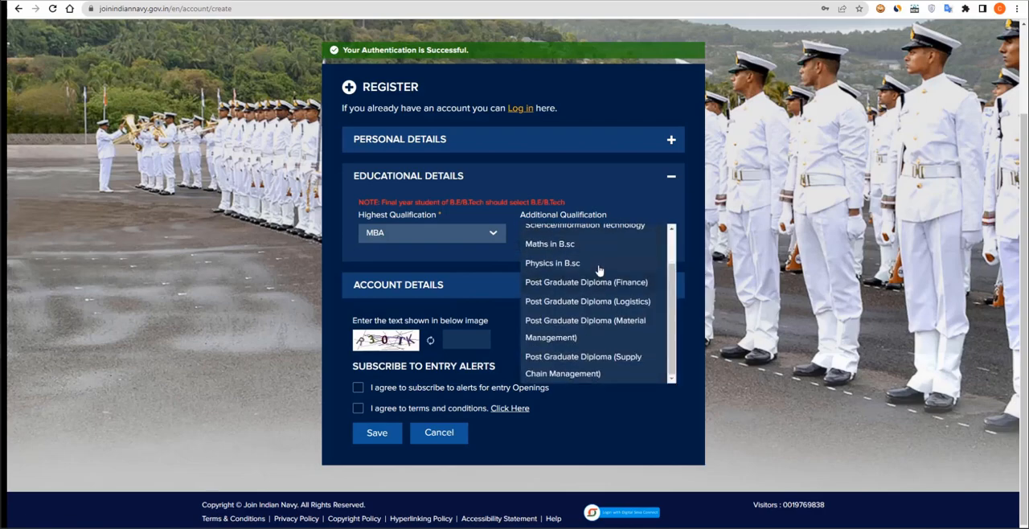
left_click(603, 288)
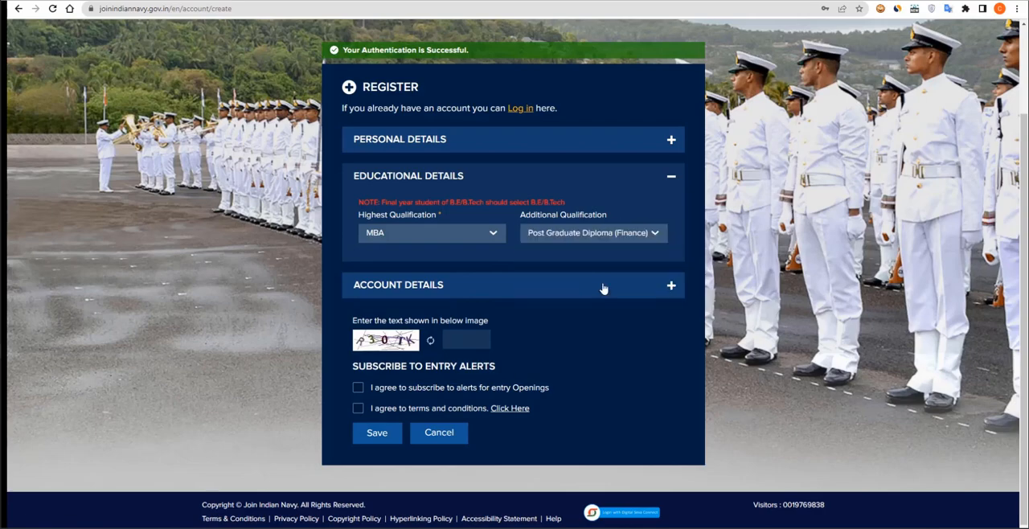
Enter the applicant's e-mail address in the account details.
left_click(587, 291)
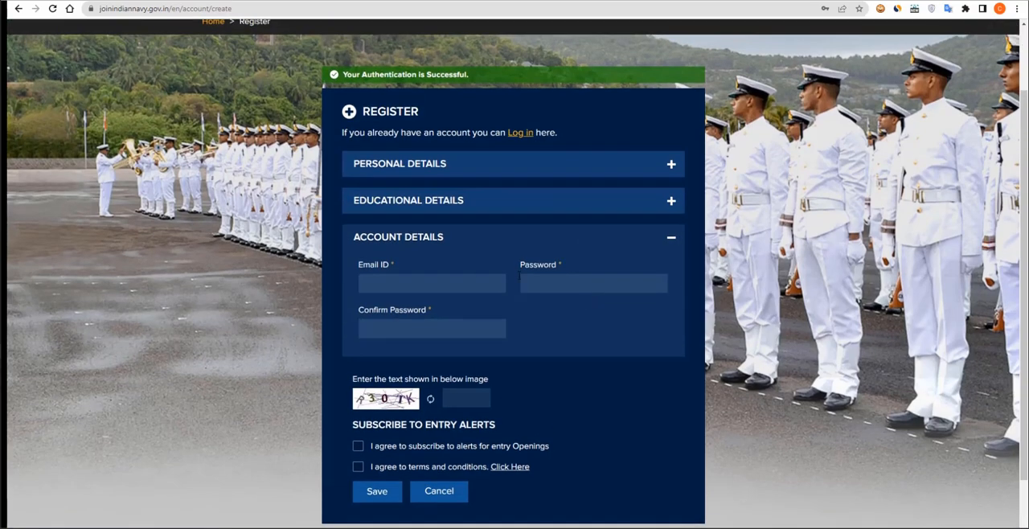
left_click(466, 283)
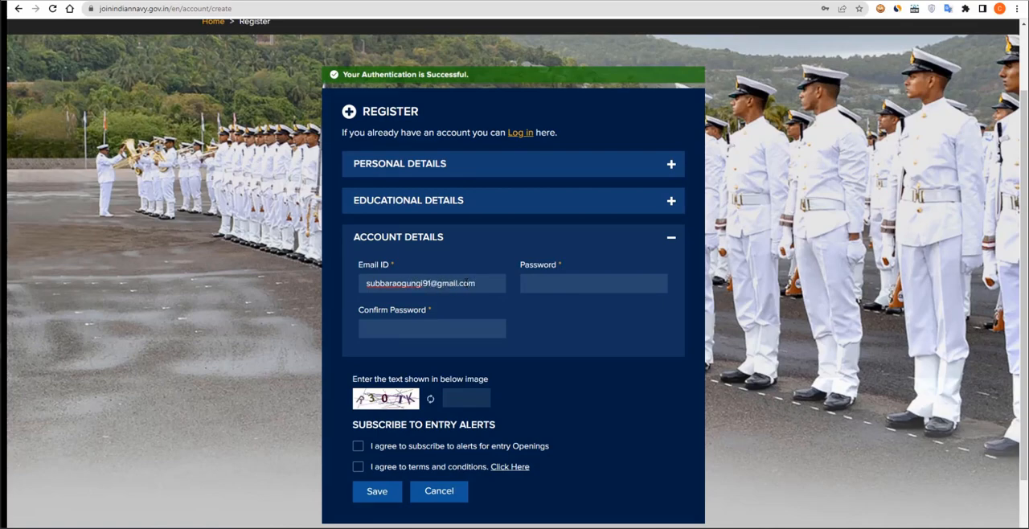
Enter the account password and repeat it in the confirmation field.
left_click(552, 283)
type("****")
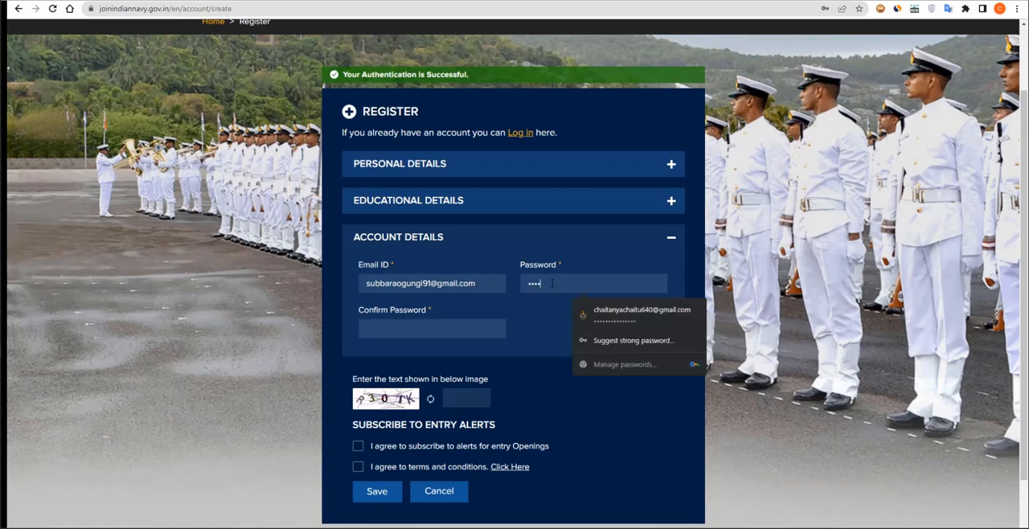
type("*****")
left_click(438, 327)
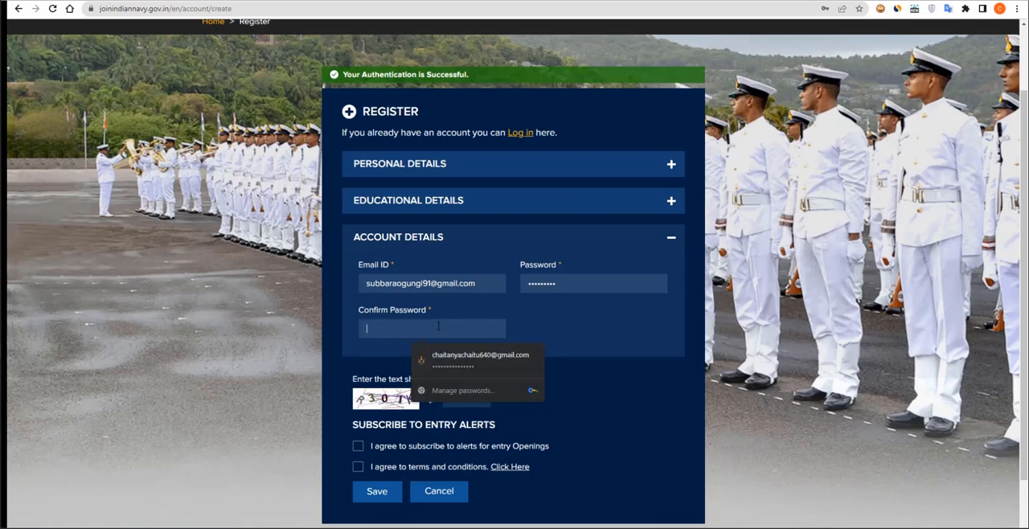
type("****")
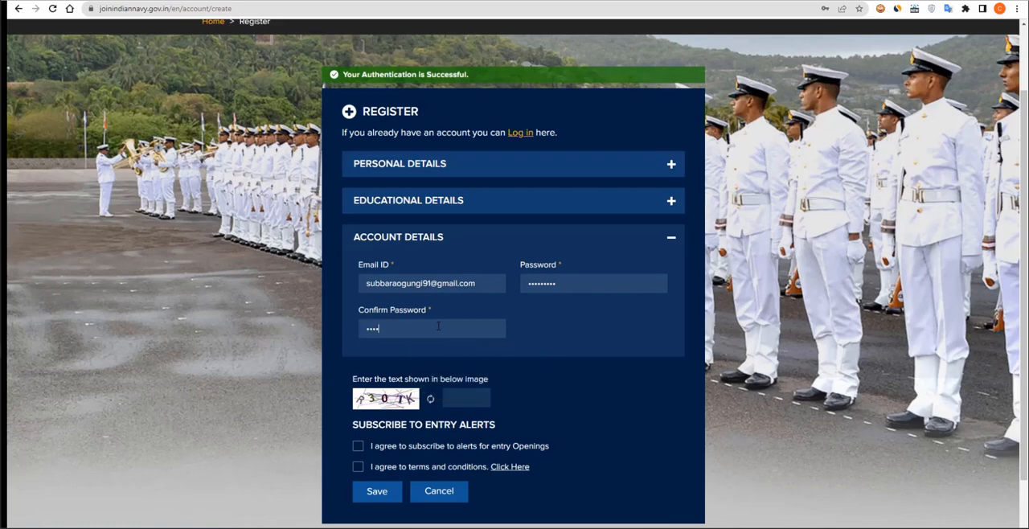
type("*****R3")
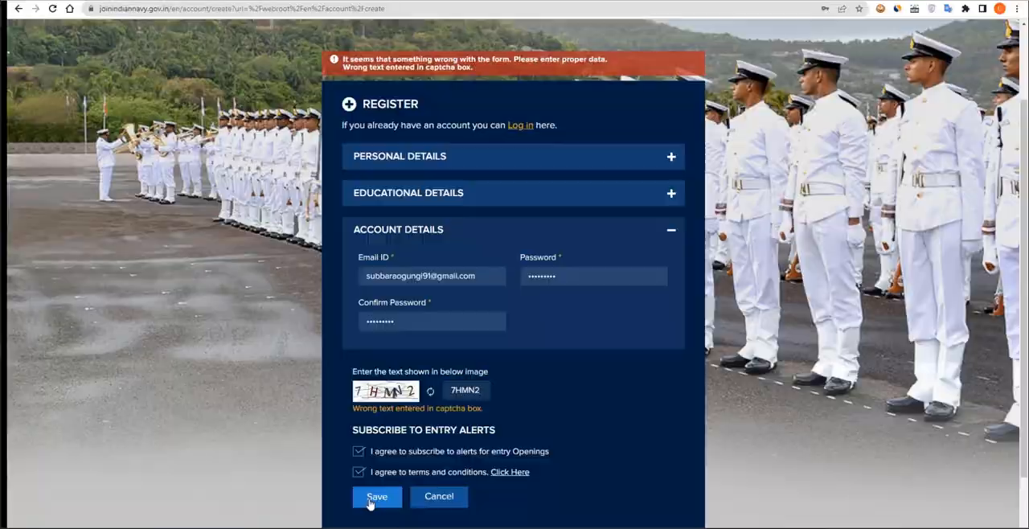
Enter the captcha text and save the registration form.
left_click(369, 500)
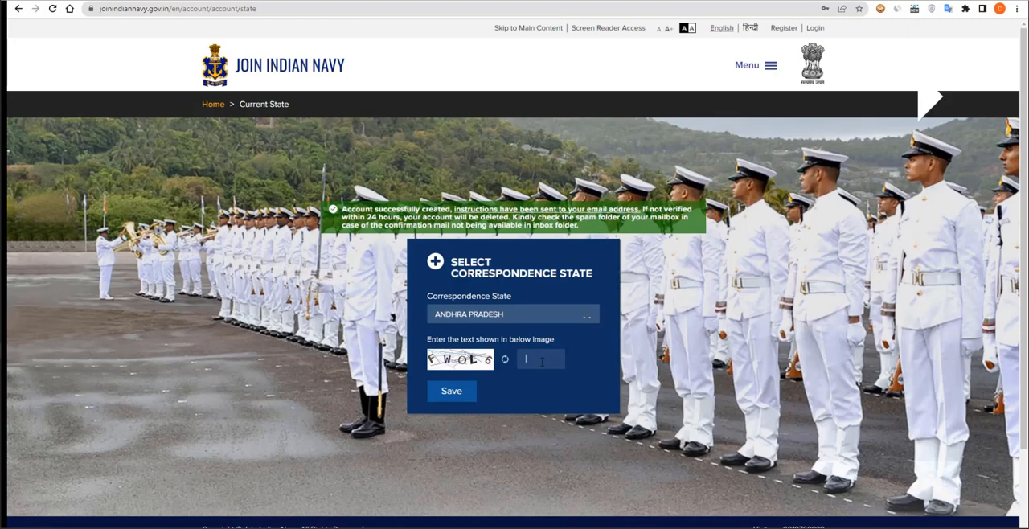
Enter the captcha text and save ANDHRA PRADESH as the correspondence state.
type("F")
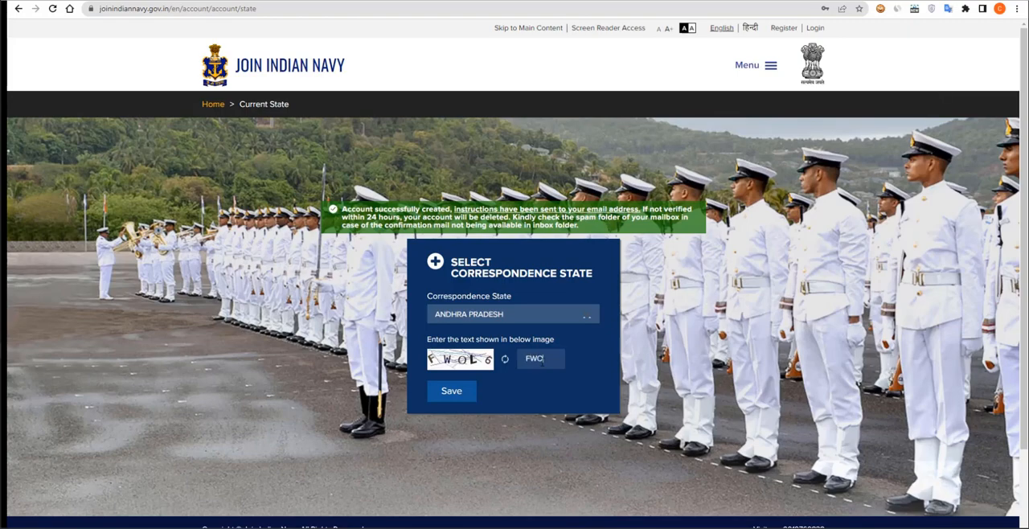
type("WOL6")
left_click(455, 391)
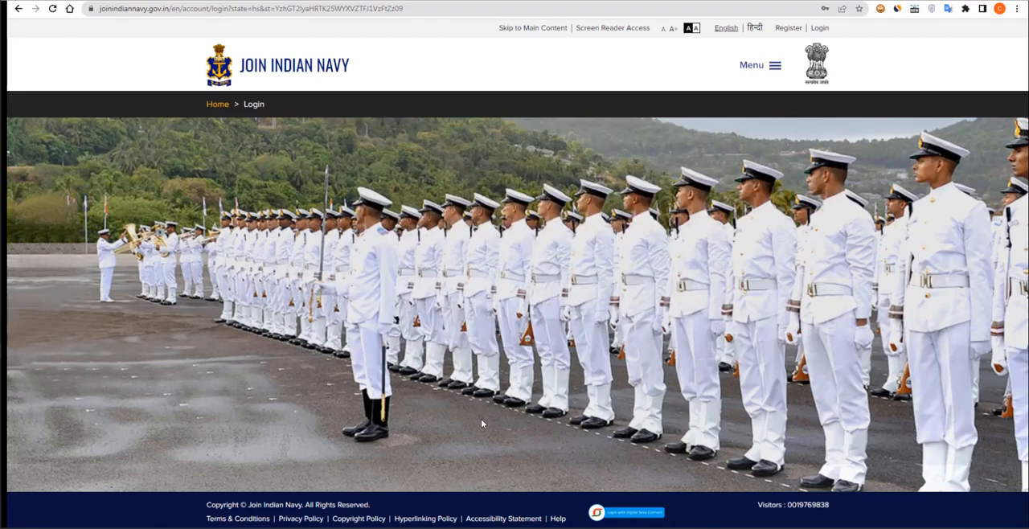
Log in to the account with its e-mail address, password and the captcha text.
type("mail.co")
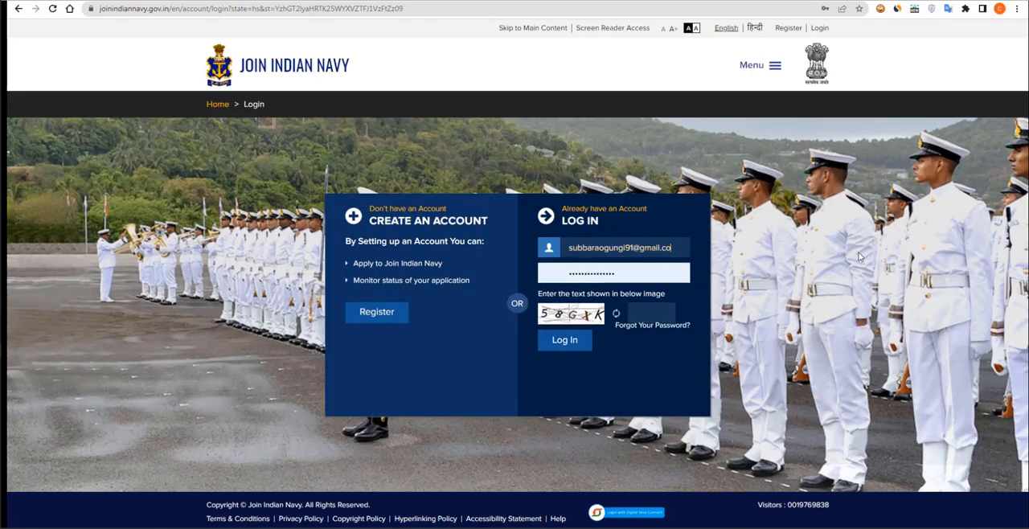
type("m")
double_click(608, 274)
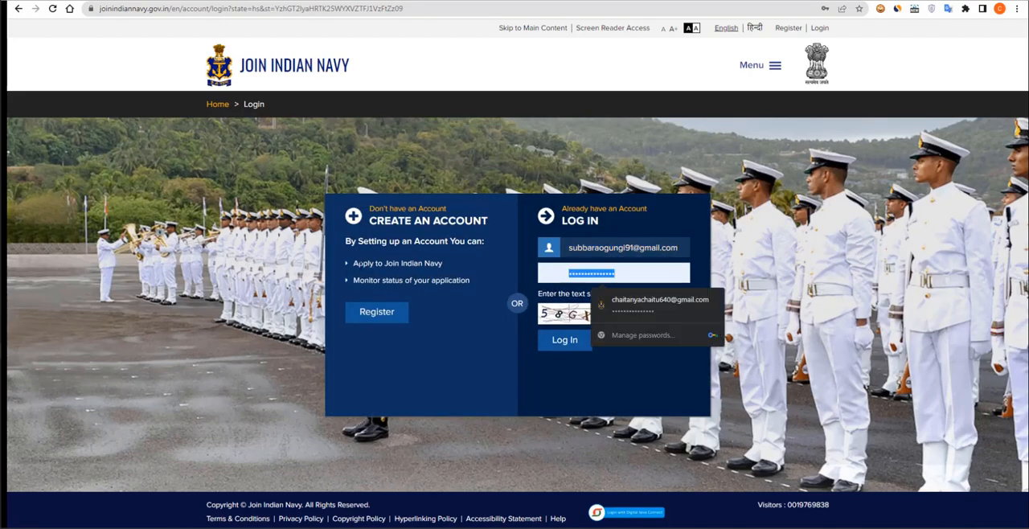
type("•••••••••")
left_click(655, 312)
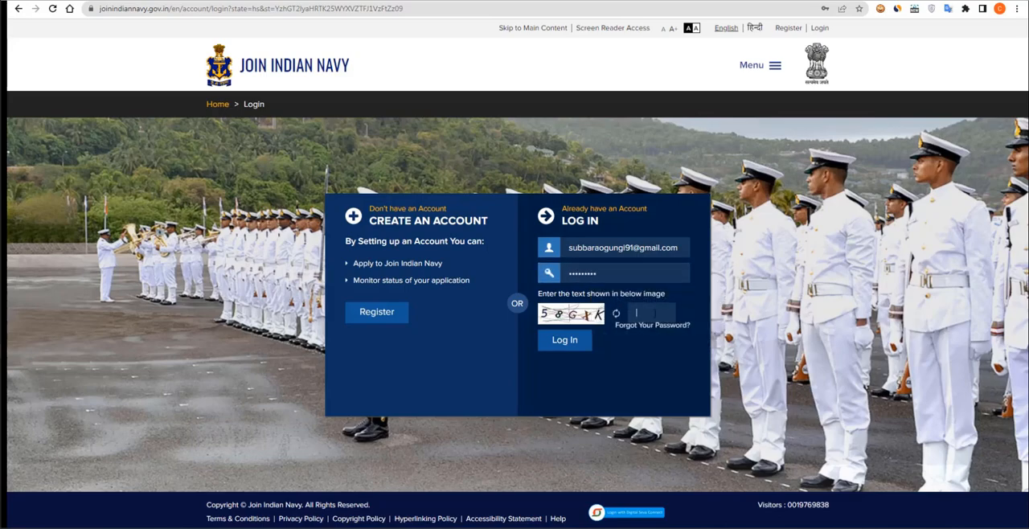
type("58GXK")
key("Return")
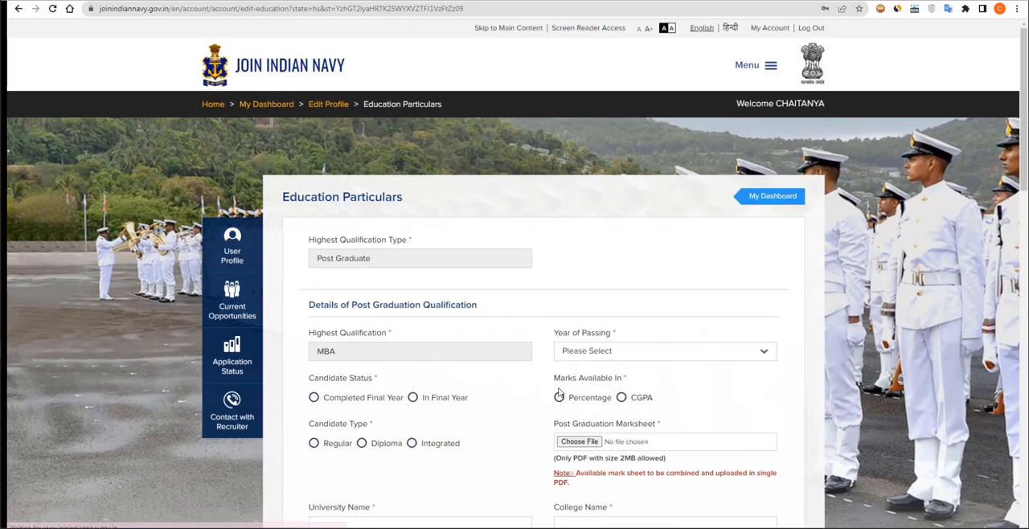
Set the post-graduation year of passing to 2019 and the candidate status to Completed Final Year.
scroll(655, 283, "down", 2)
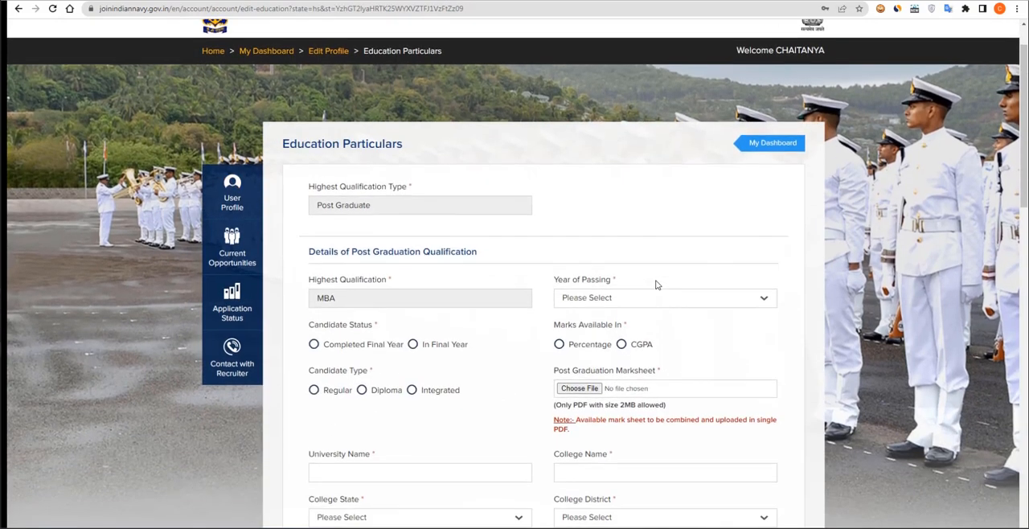
scroll(538, 252, "down", 1)
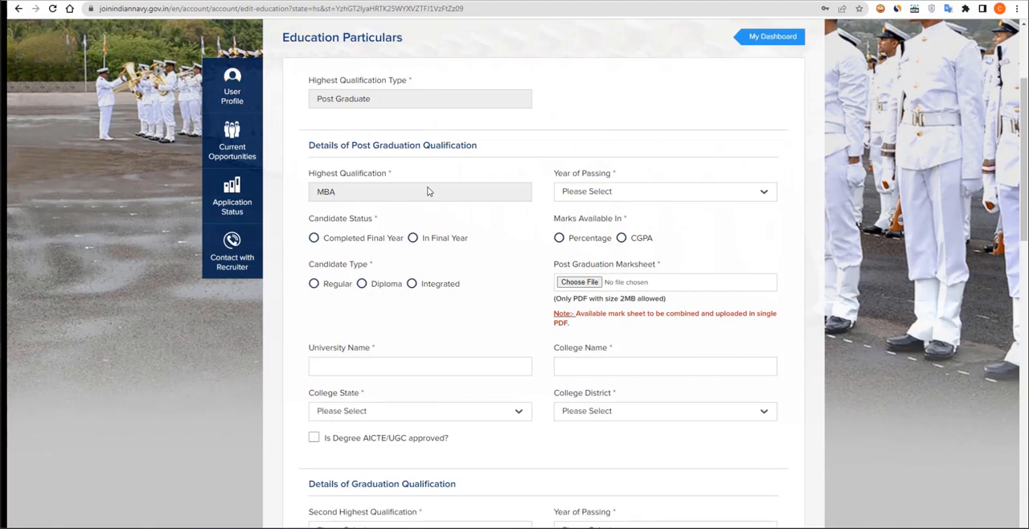
left_click(618, 195)
scroll(631, 237, "down", 1)
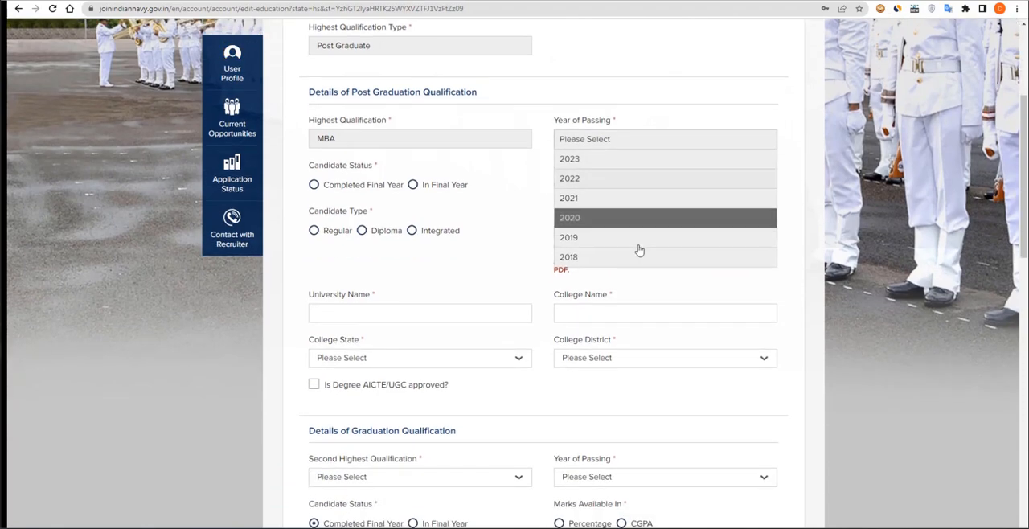
left_click(643, 241)
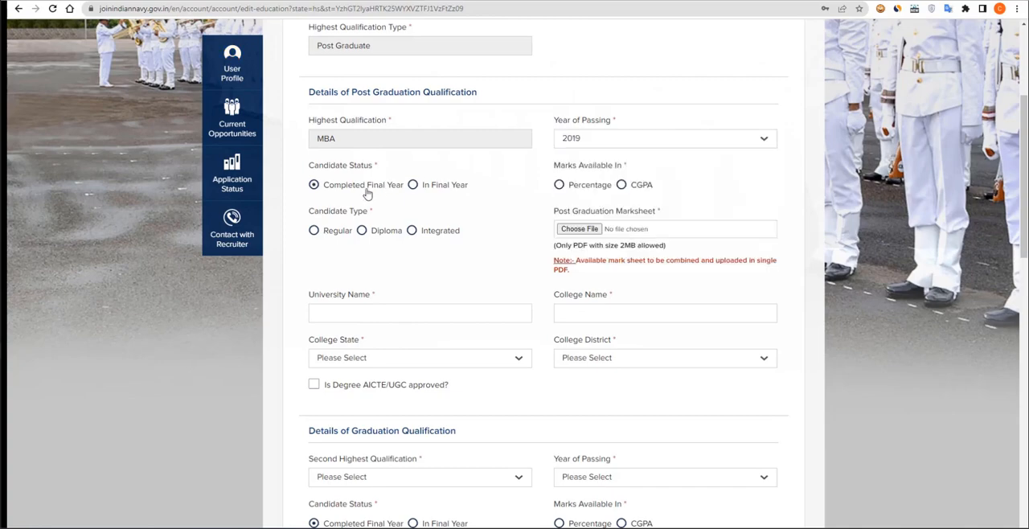
Enter post-graduation marks as a percentage of 89, choose the Regular candidate type and attach mark list.pdf as the marksheet.
left_click(560, 185)
left_click(604, 232)
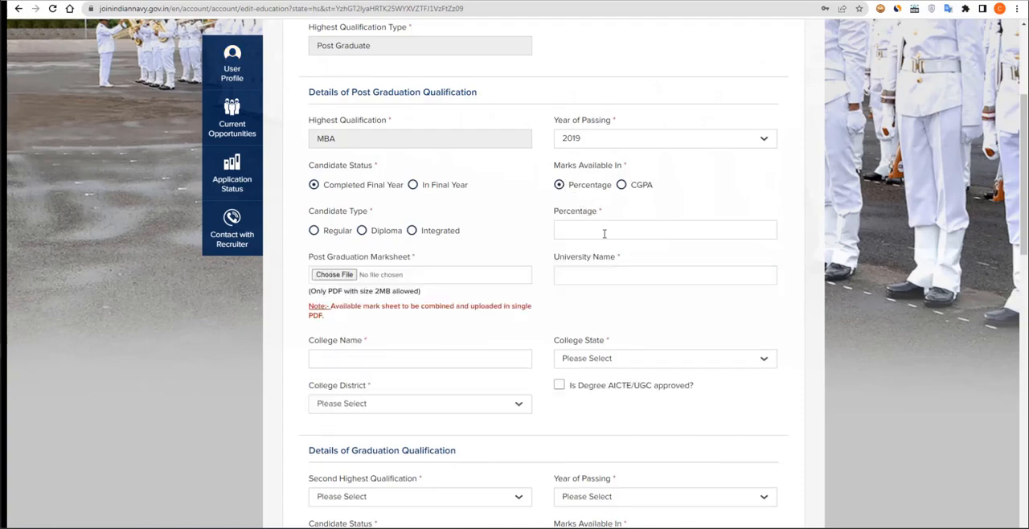
type("89")
left_click(316, 230)
Enter ACHARYA NAGARJUNA UNIVERSITY as the post-graduation university name and JNTU as the college name.
left_click(627, 275)
type("ACHARYA NAGA")
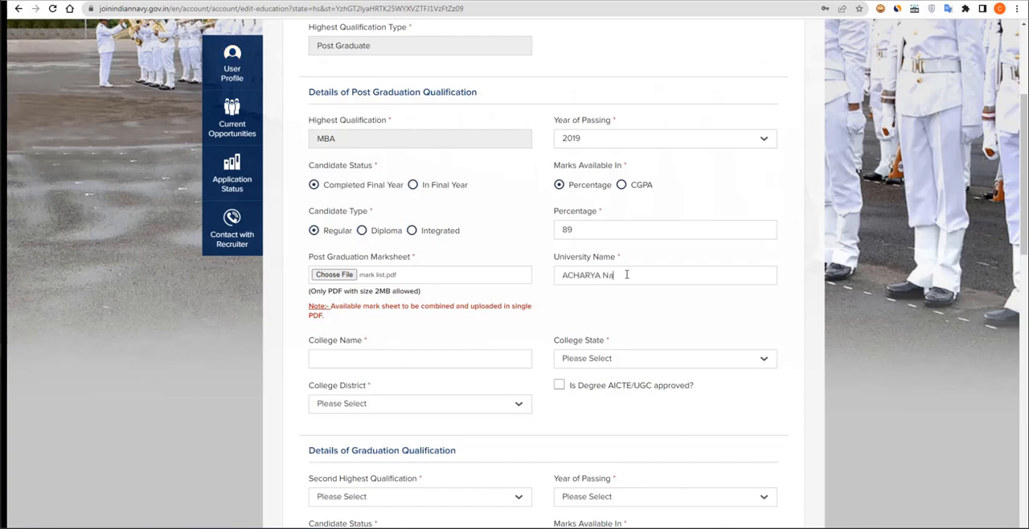
type("RJUNA UNIVERSITY")
scroll(421, 306, "down", 1)
left_click(420, 305)
type("JNTU")
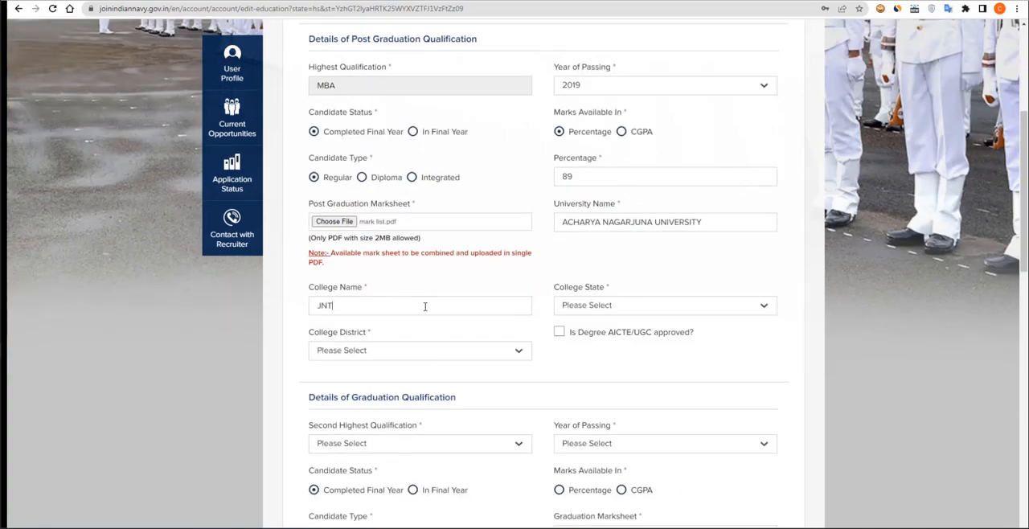
Set the post-graduation college state to TELANGANA and district to HYDERABAD, and mark the degree as AICTE/UGC approved.
left_click(657, 311)
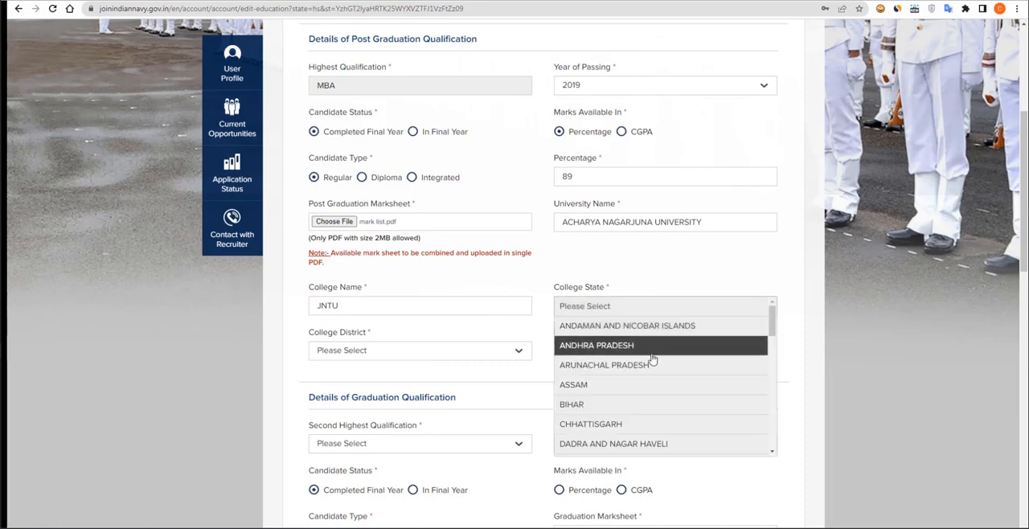
scroll(655, 364, "down", 4)
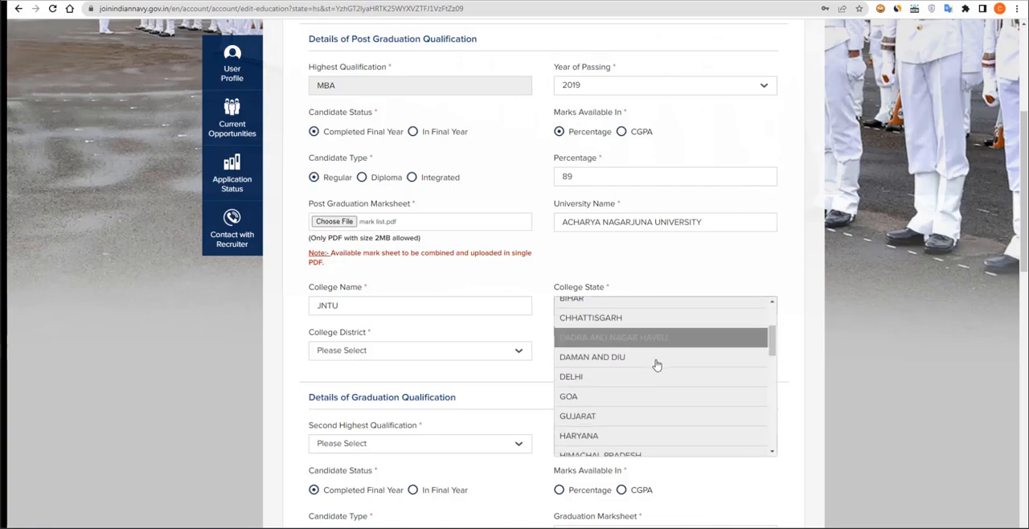
scroll(655, 367, "down", 3)
left_click(656, 366)
left_click(437, 358)
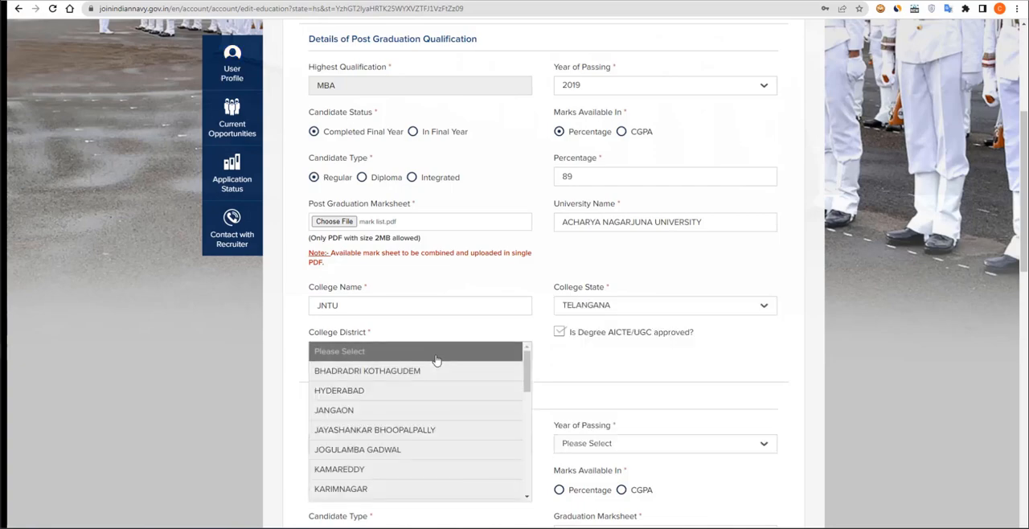
left_click(436, 392)
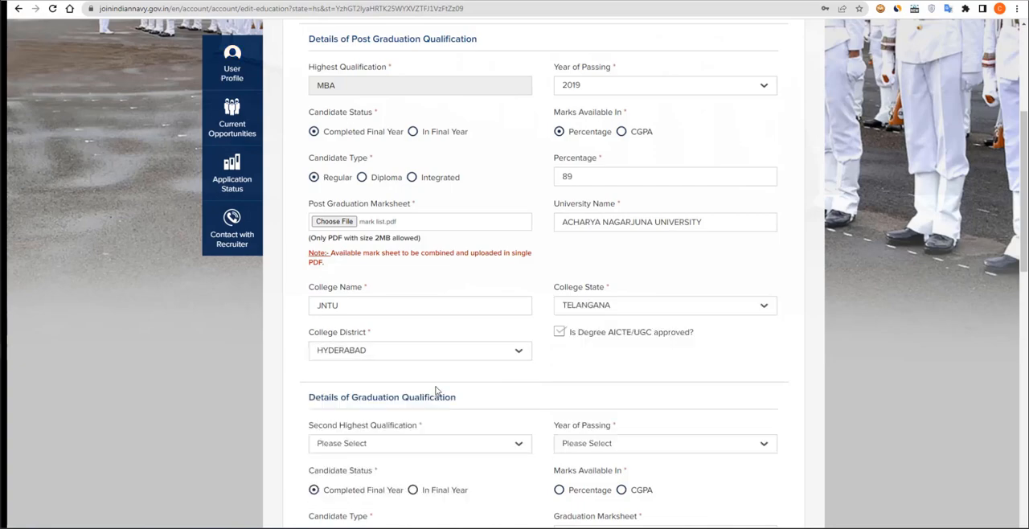
In the graduation details, choose B.Com as the second highest qualification and 2020 as the year of passing.
scroll(624, 389, "down", 4)
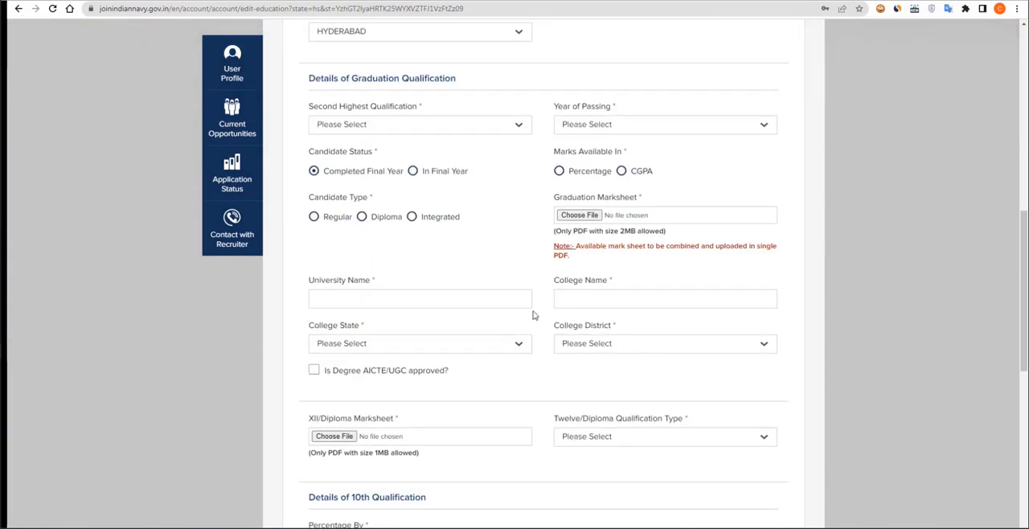
left_click(484, 131)
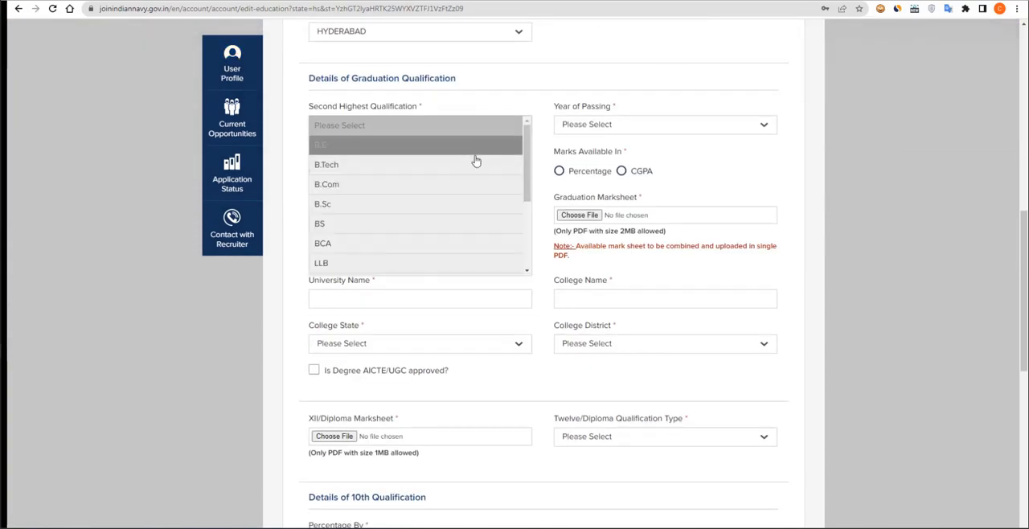
left_click(431, 184)
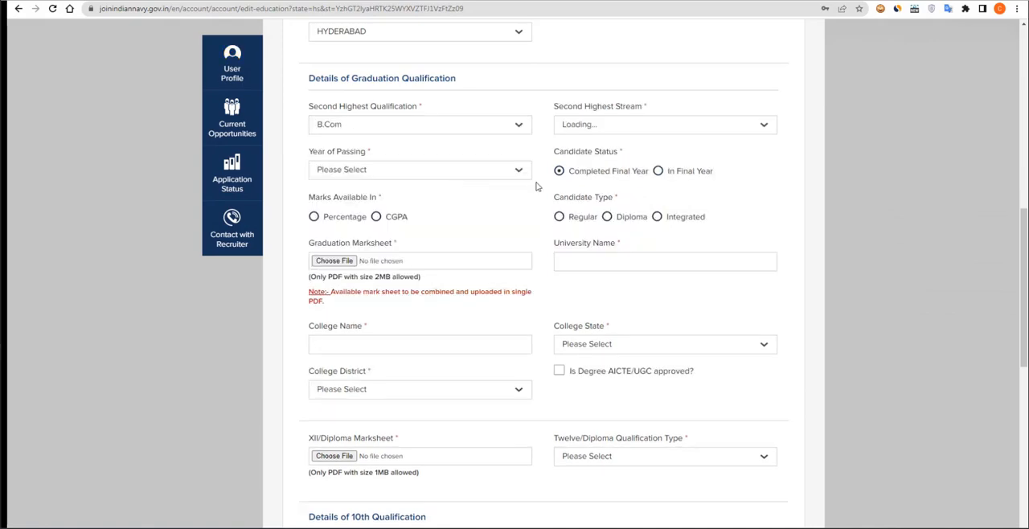
left_click(648, 132)
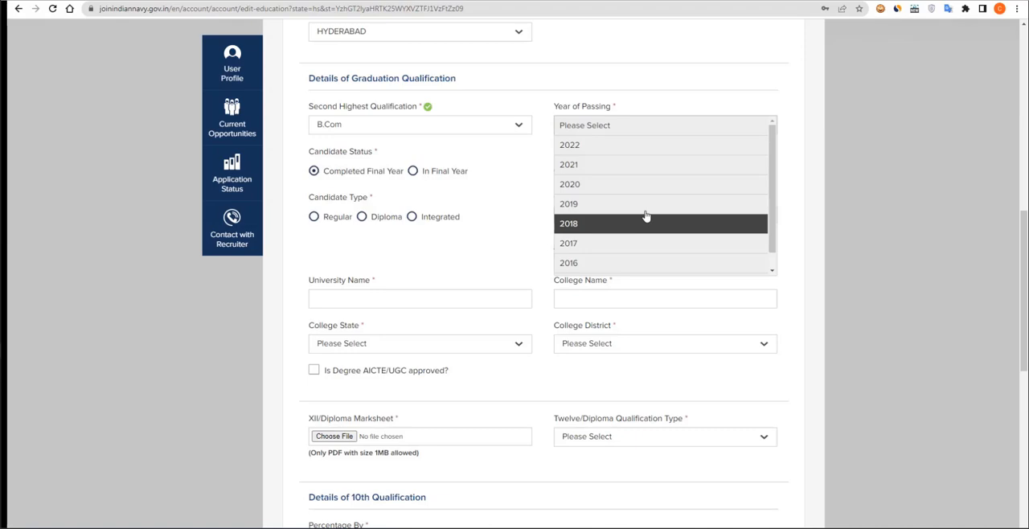
left_click(648, 187)
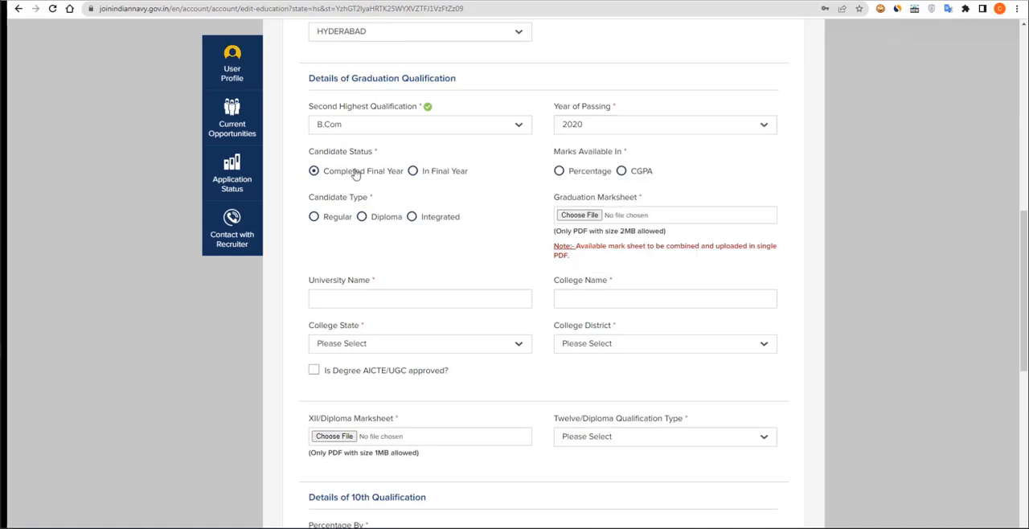
Enter the graduation marks as a percentage of 85 and choose the Regular candidate type.
left_click(559, 170)
left_click(610, 210)
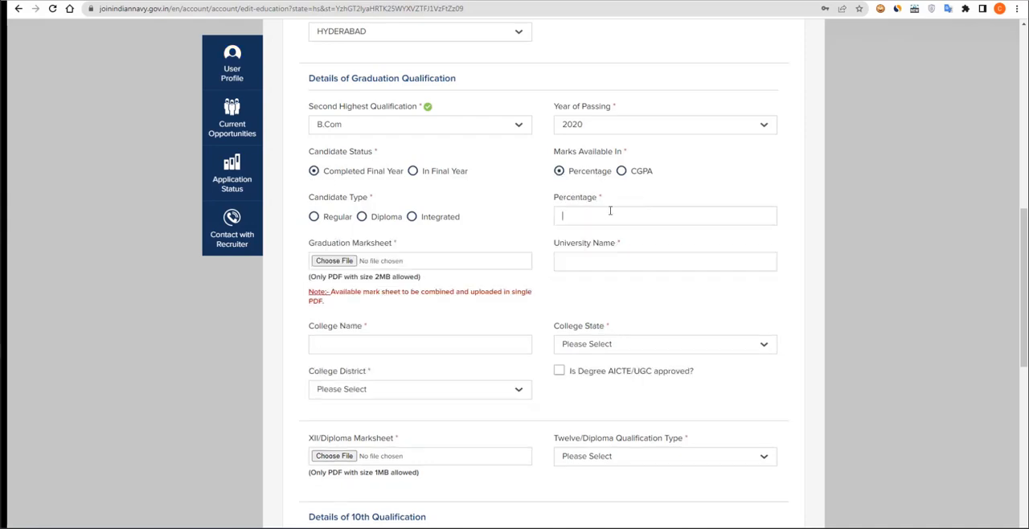
type("85")
left_click(313, 217)
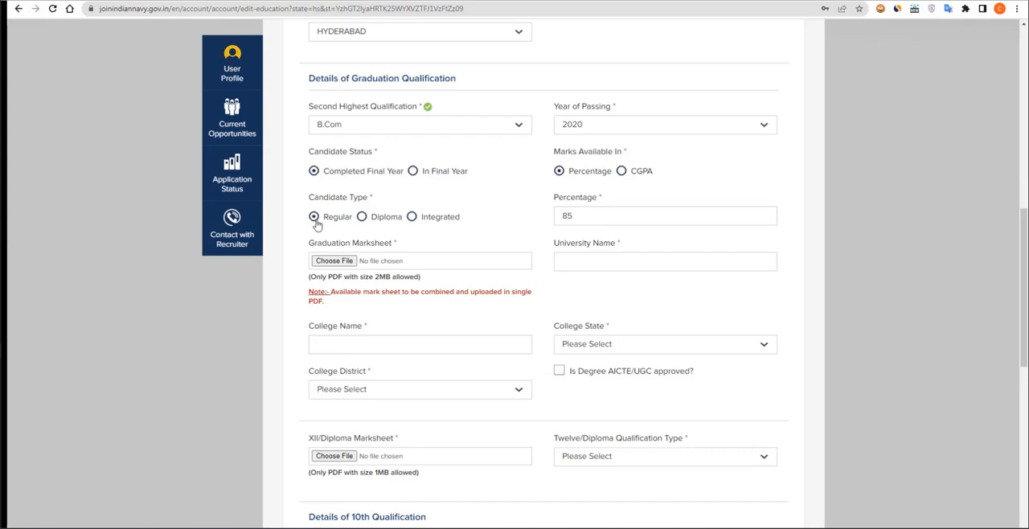
Attach mark list.pdf from Downloads as the graduation marksheet and enter JNTU as the graduation college name.
left_click(334, 261)
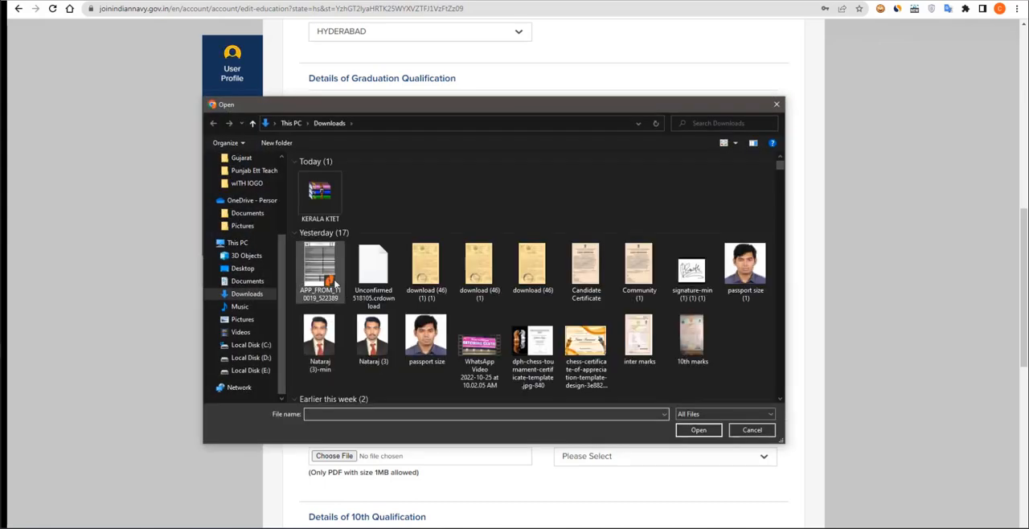
scroll(705, 302, "down", 5)
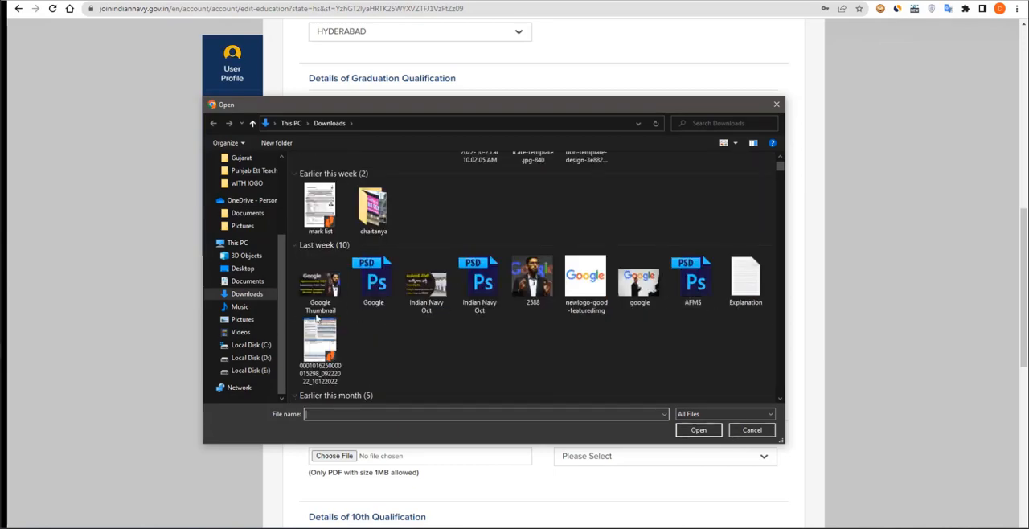
double_click(320, 215)
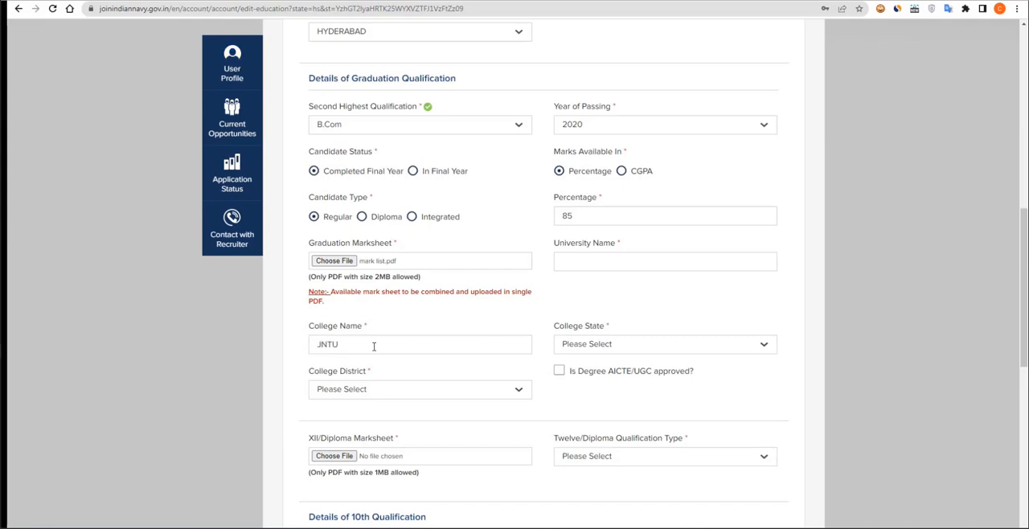
Set the graduation college state to TELANGANA and district to HYDERABAD, and mark that degree as AICTE/UGC approved.
left_click(645, 350)
scroll(636, 423, "down", 2)
scroll(636, 423, "down", 6)
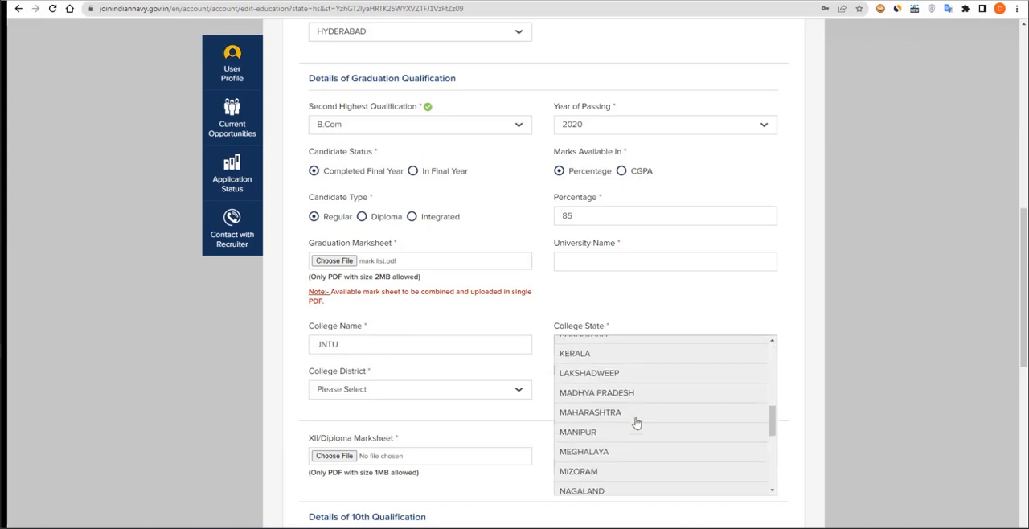
left_click(619, 387)
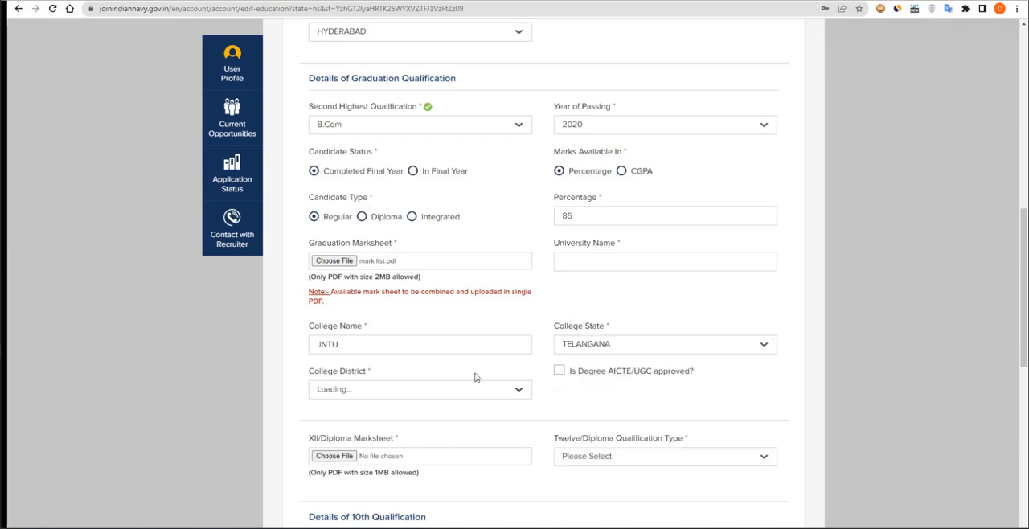
left_click(386, 393)
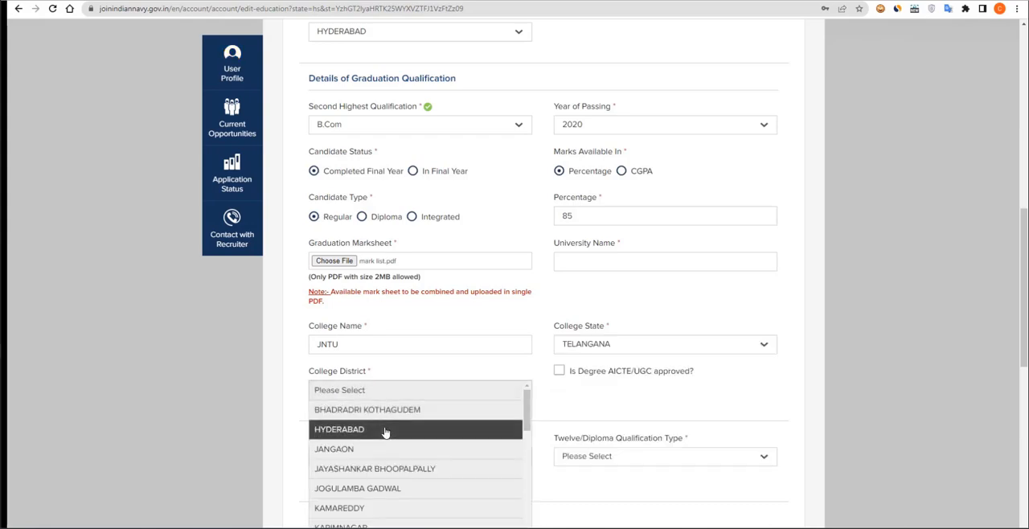
left_click(385, 431)
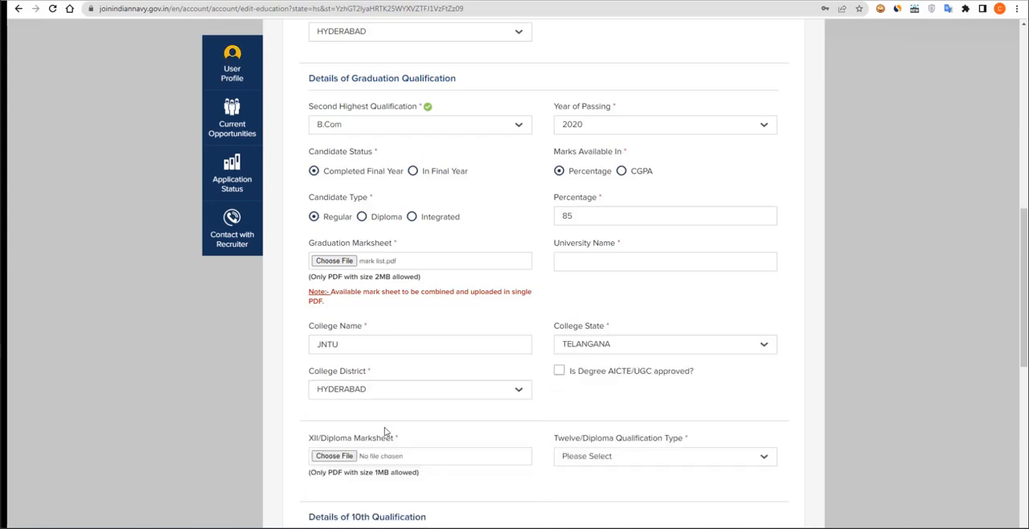
left_click(559, 372)
Attach mark list.pdf as the XII/Diploma marksheet and choose 12 Science as the Twelve/Diploma qualification type.
scroll(560, 381, "down", 1)
scroll(559, 382, "down", 4)
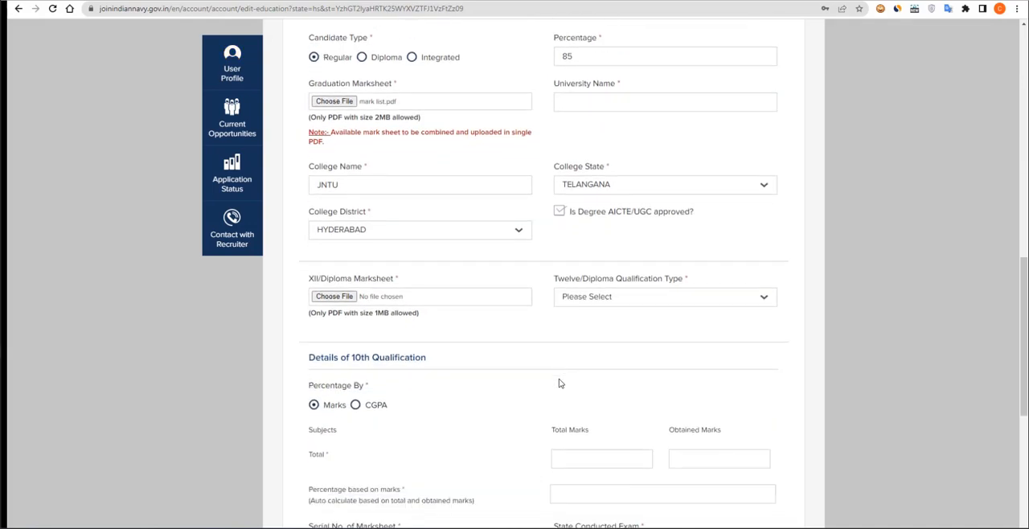
left_click(334, 191)
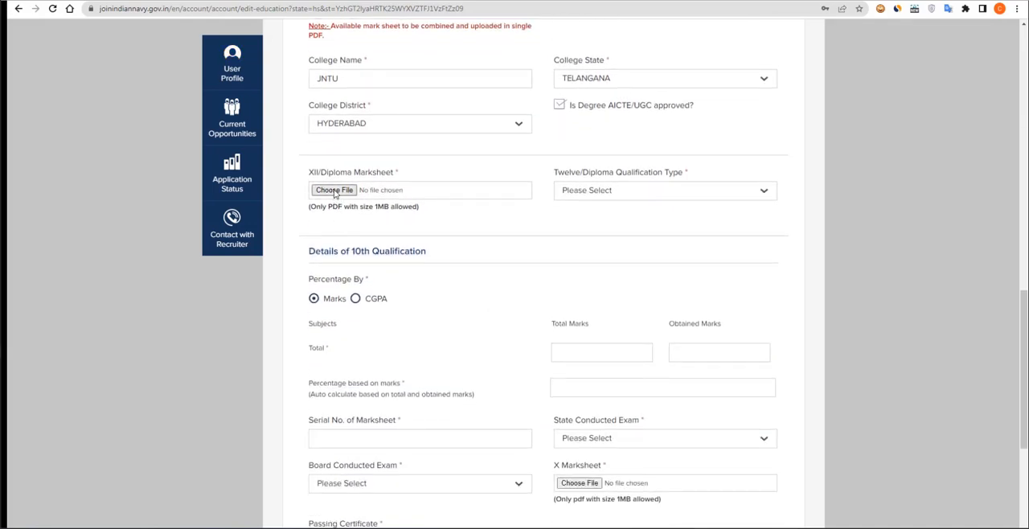
scroll(321, 265, "down", 3)
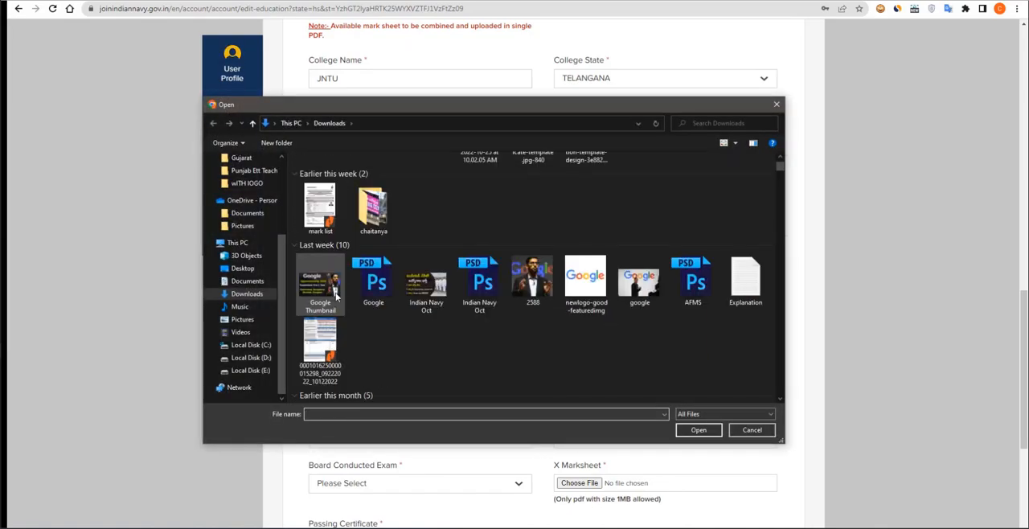
double_click(326, 226)
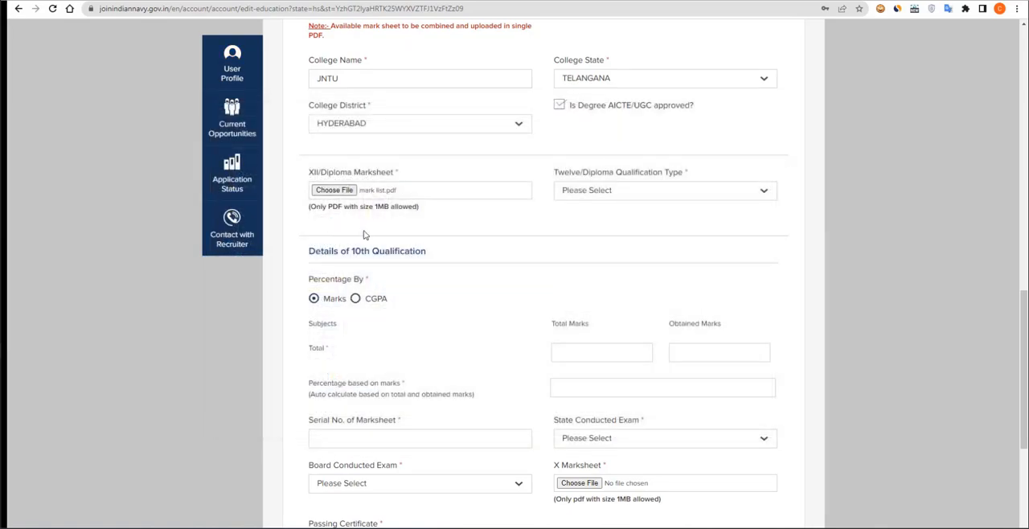
left_click(630, 195)
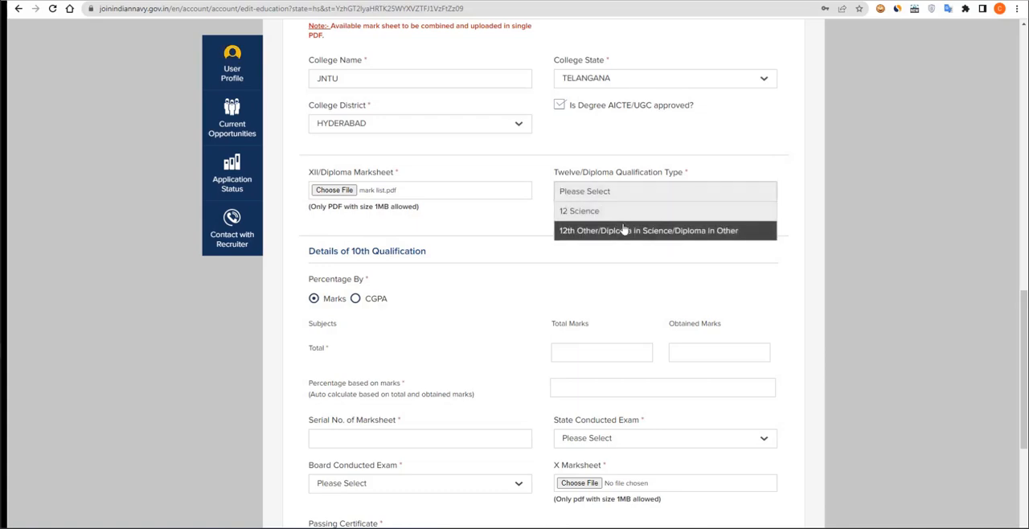
left_click(616, 211)
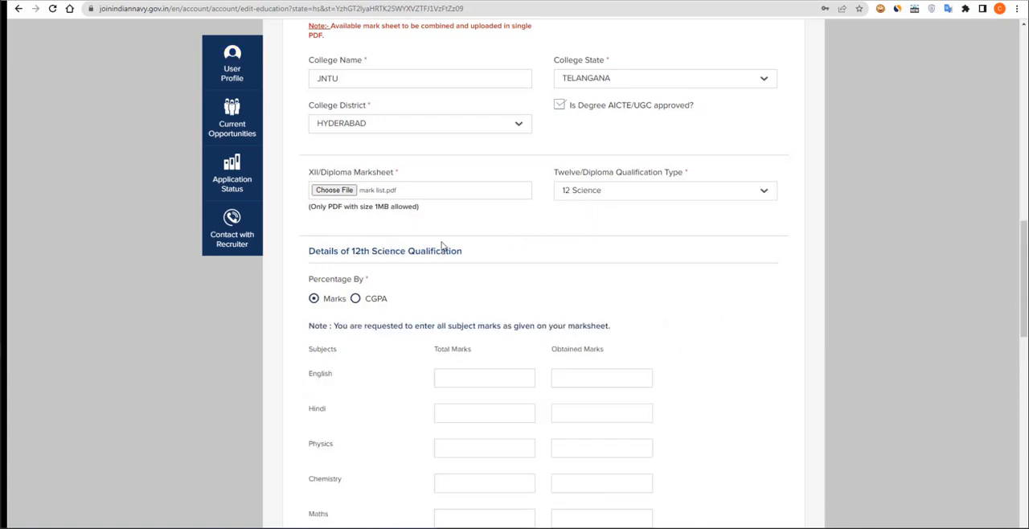
Enter the 12th Science marks out of 100 for English as 89, Hindi as 94 and Physics as 80.
scroll(442, 245, "down", 5)
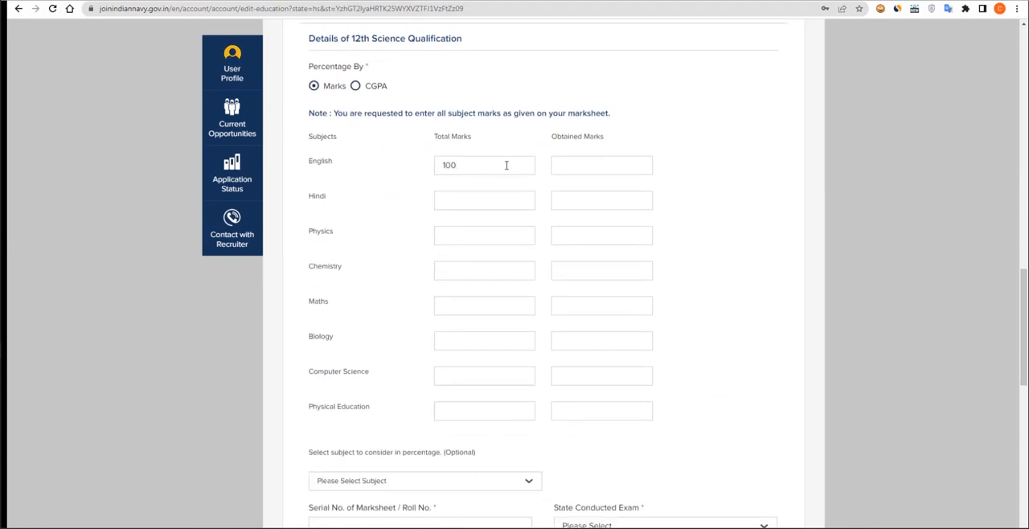
left_click(591, 167)
type("89")
type("100")
left_click(586, 194)
left_click(512, 233)
type("100")
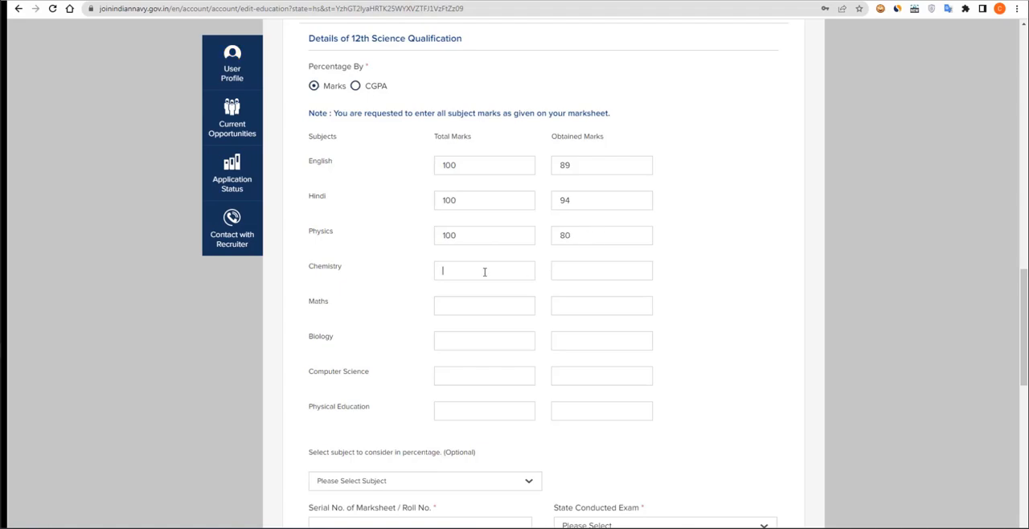
type("100")
Enter marks out of 100: Chemistry 96, Maths 97, Biology 90, Computer Science 95, Physical Education 82, and added subject Telugu 90.
left_click(600, 271)
type("96")
left_click(466, 302)
type("100")
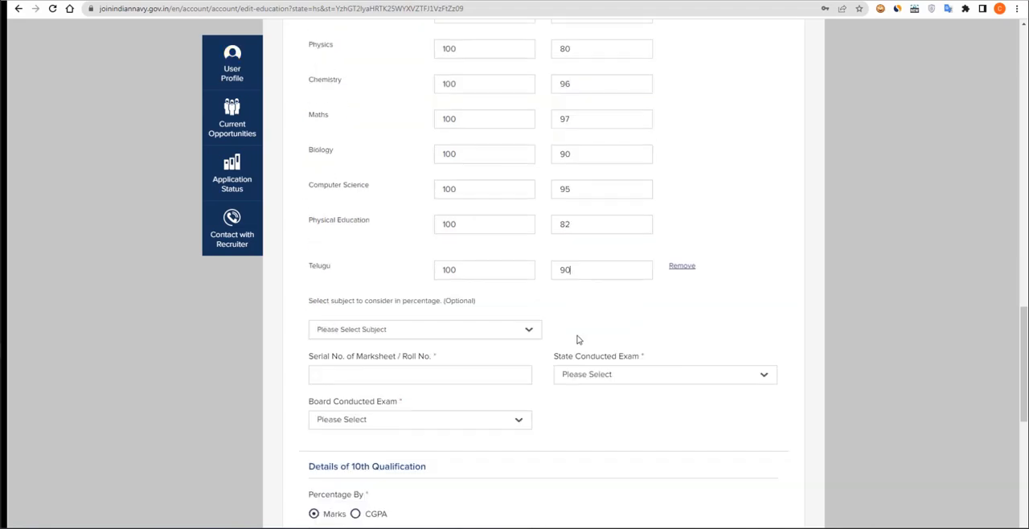
Enter the 12th marksheet serial number, and set the exam state to ANDHRA PRADESH and the board to Central Board of Secondary Education (CBSE).
scroll(487, 313, "down", 2)
scroll(350, 299, "down", 1)
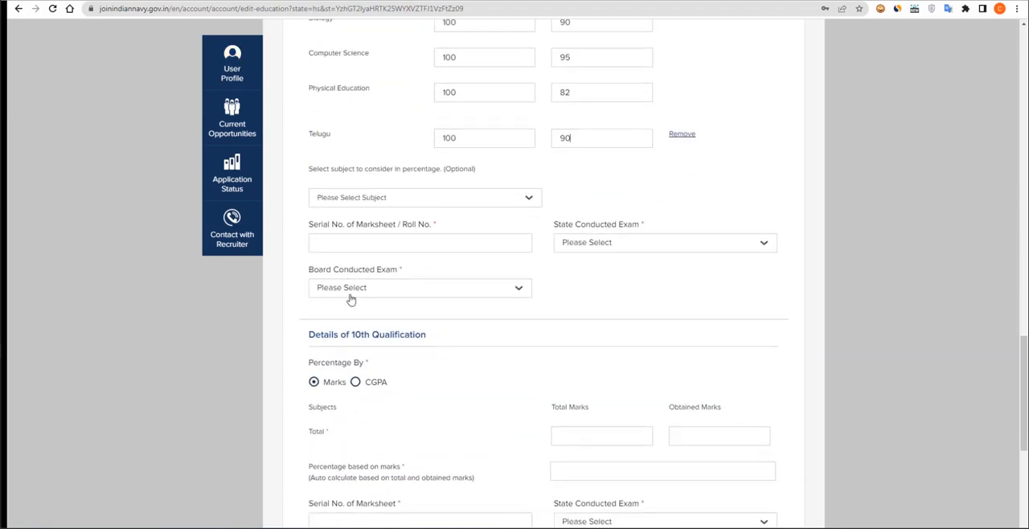
left_click(419, 246)
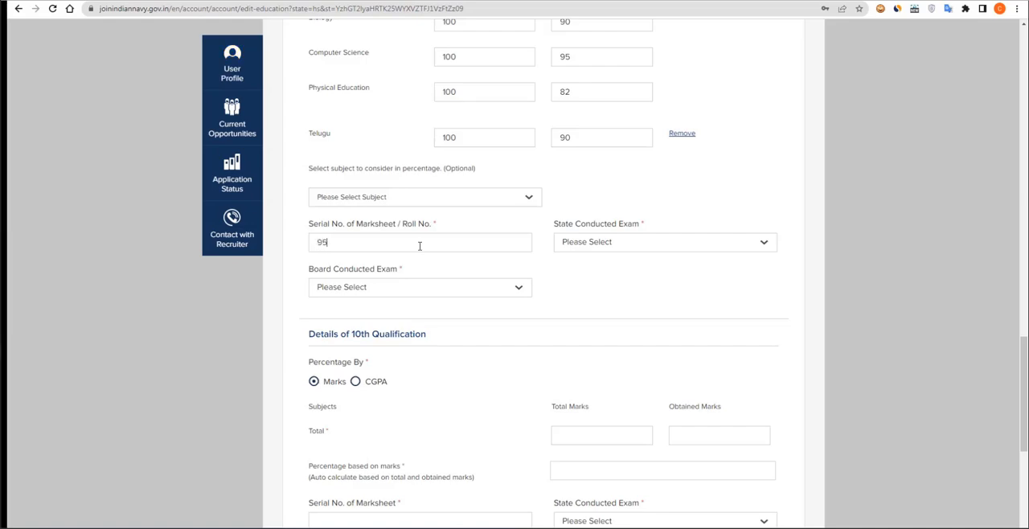
left_click(611, 243)
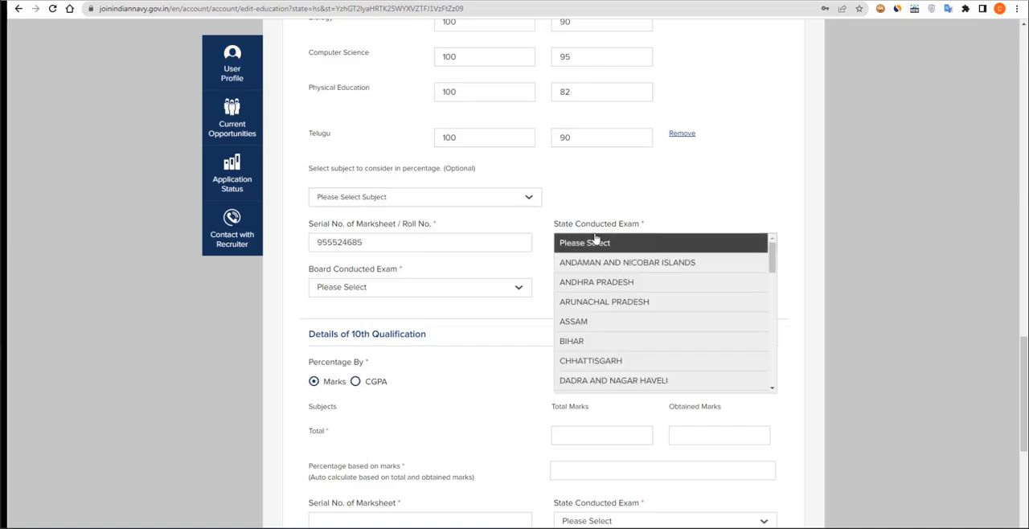
left_click(666, 282)
left_click(418, 287)
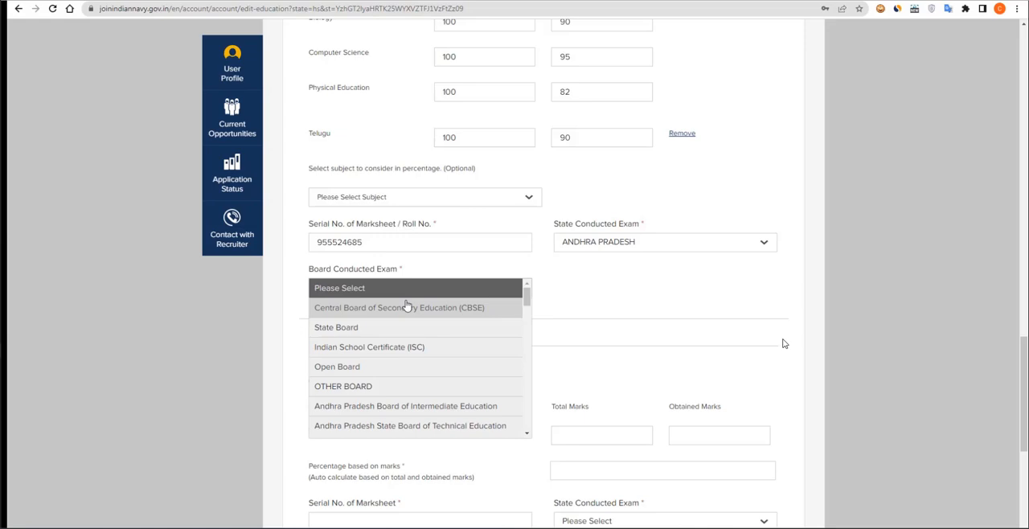
left_click(406, 307)
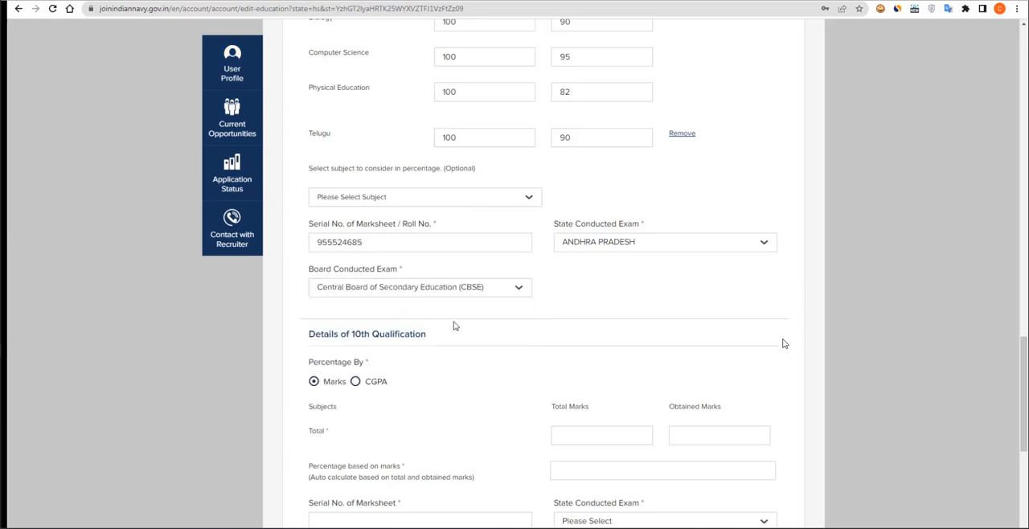
Enter the 10th qualification total marks as 600 and obtained marks as 569, and have the percentage calculated.
scroll(561, 334, "down", 3)
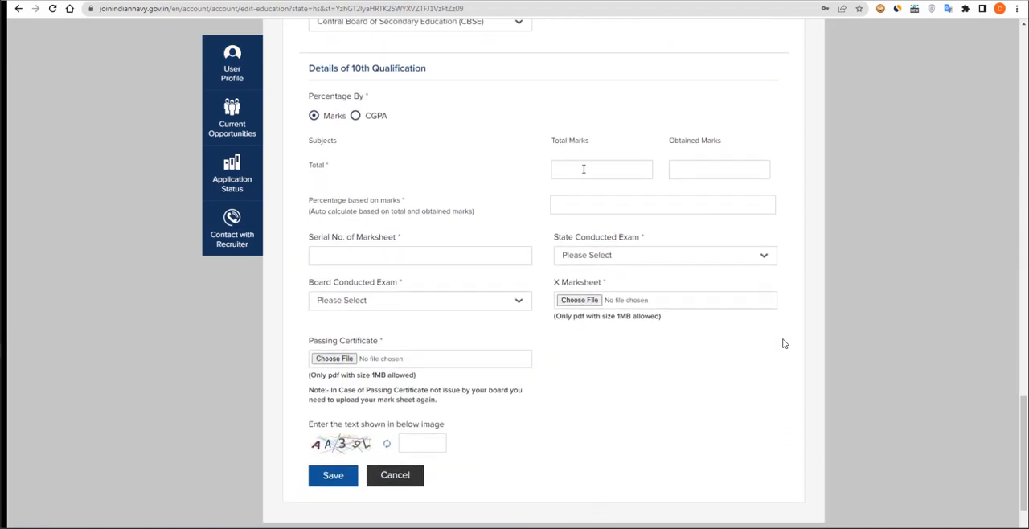
left_click(583, 168)
type("600")
scroll(613, 170, "up", 1)
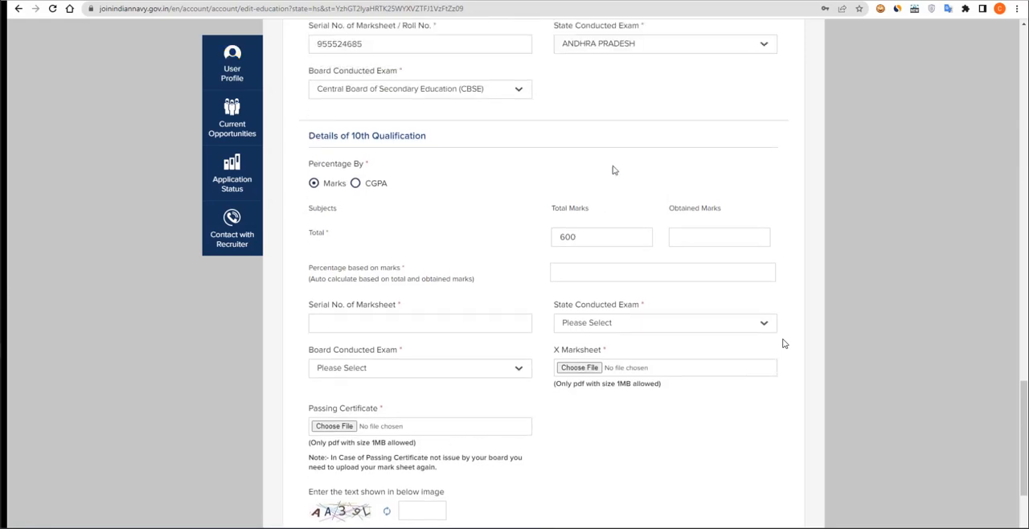
left_click(691, 275)
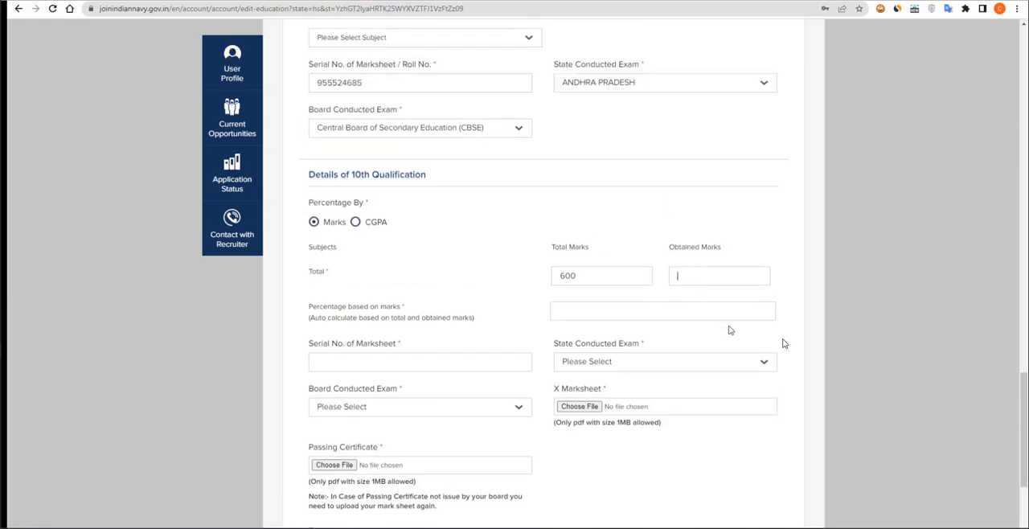
type("569")
left_click(599, 313)
scroll(345, 317, "down", 1)
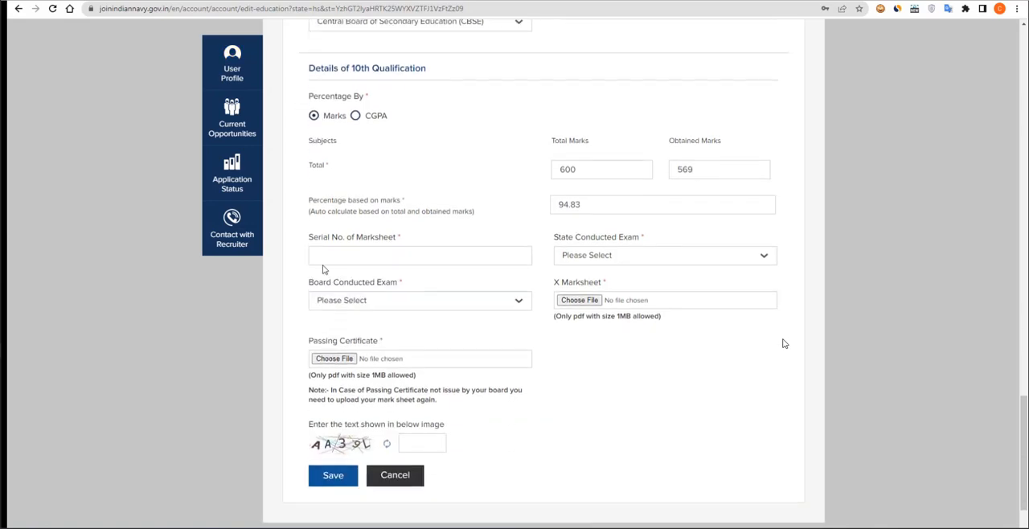
Enter the 10th marksheet serial number, and set its exam state to ANDHRA PRADESH and board to Central Board of Secondary Education (CBSE).
left_click(341, 254)
left_click(633, 255)
left_click(637, 293)
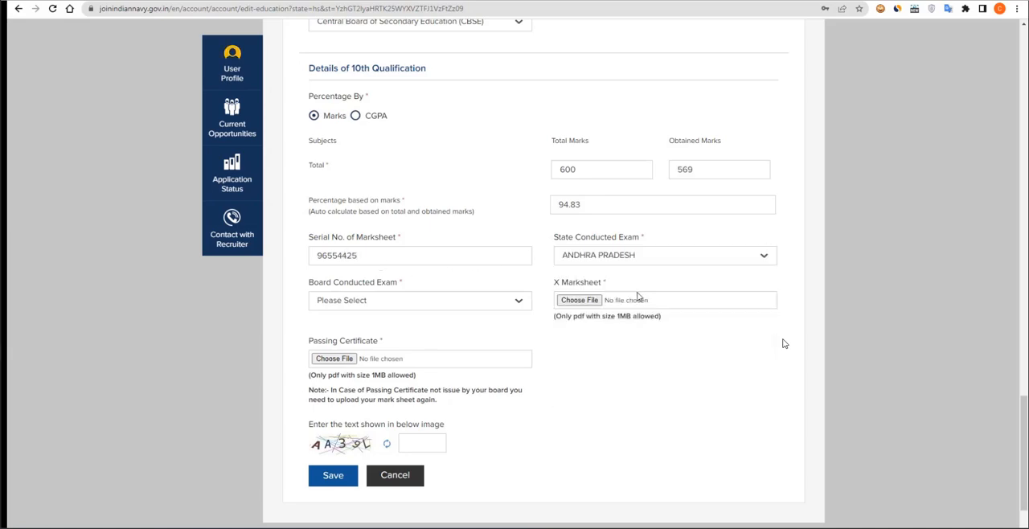
left_click(451, 307)
left_click(347, 321)
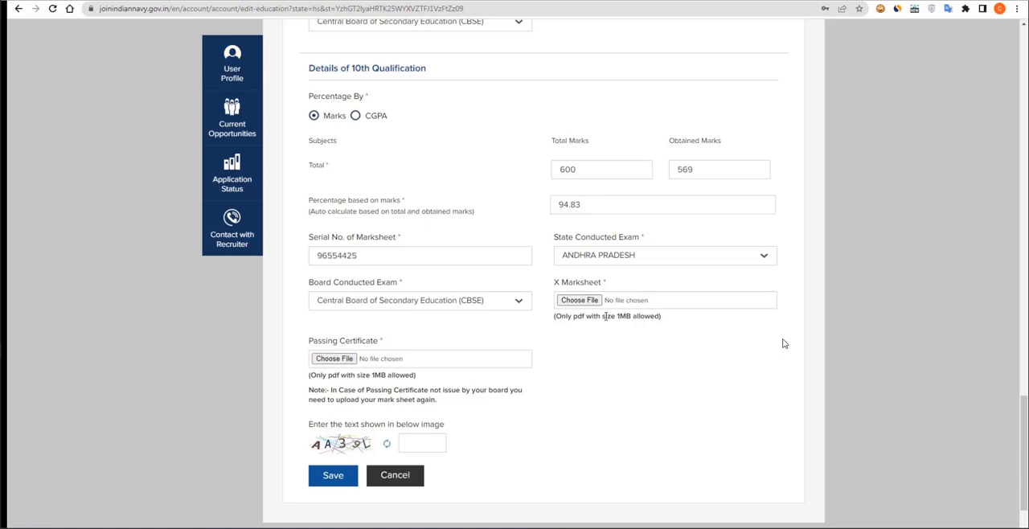
Attach mark list.pdf as both the X marksheet and the passing certificate.
left_click(579, 300)
scroll(586, 340, "down", 2)
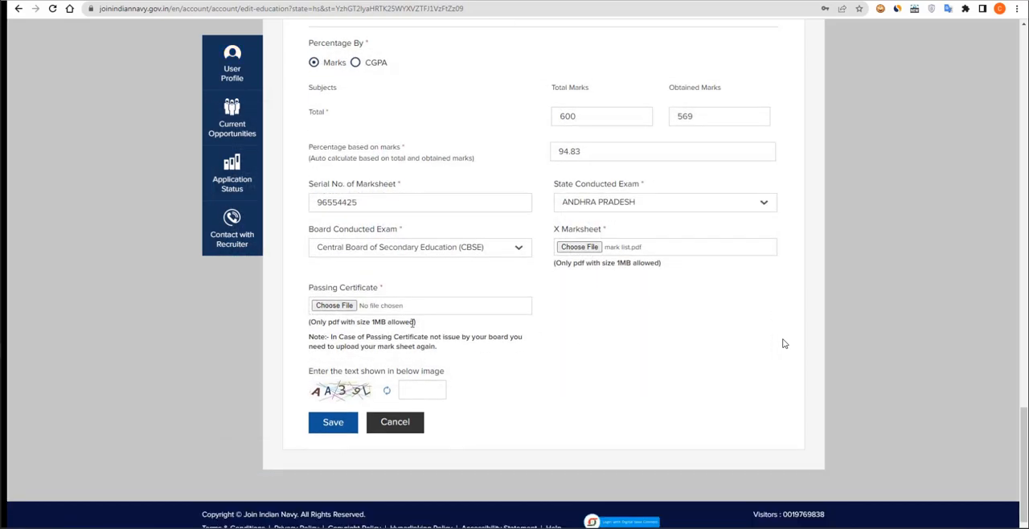
left_click(333, 306)
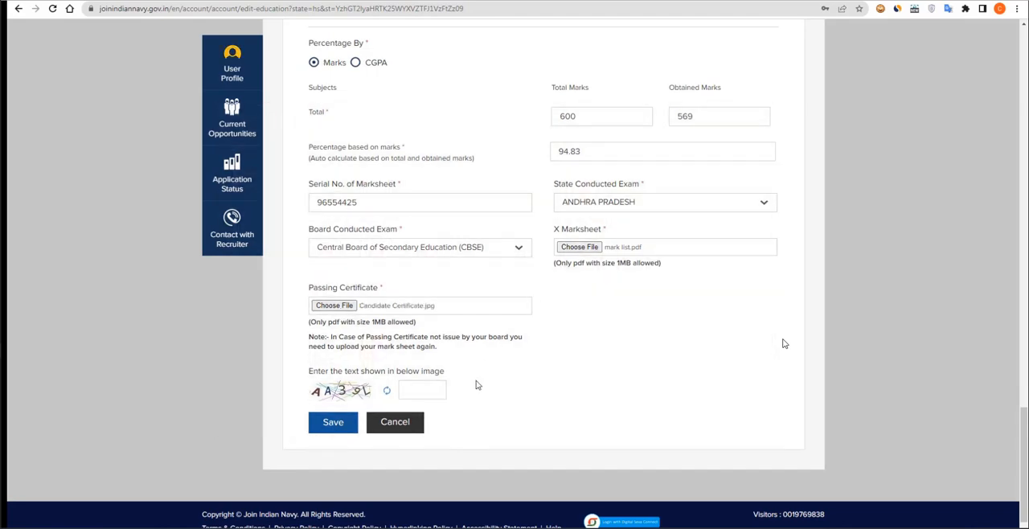
scroll(476, 385, "down", 1)
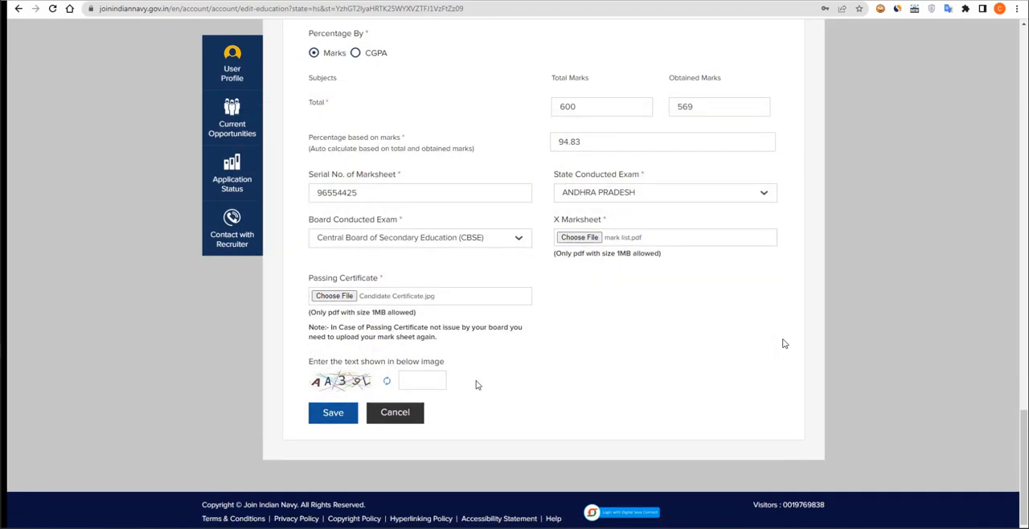
double_click(324, 353)
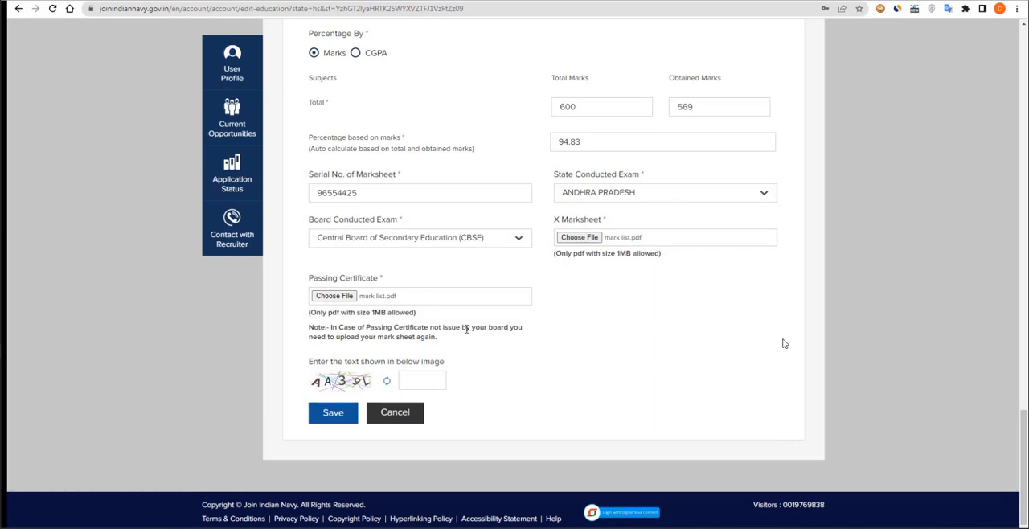
Enter the CAPTCHA text and save the education particulars.
left_click(423, 381)
type("AA39L")
left_click(327, 414)
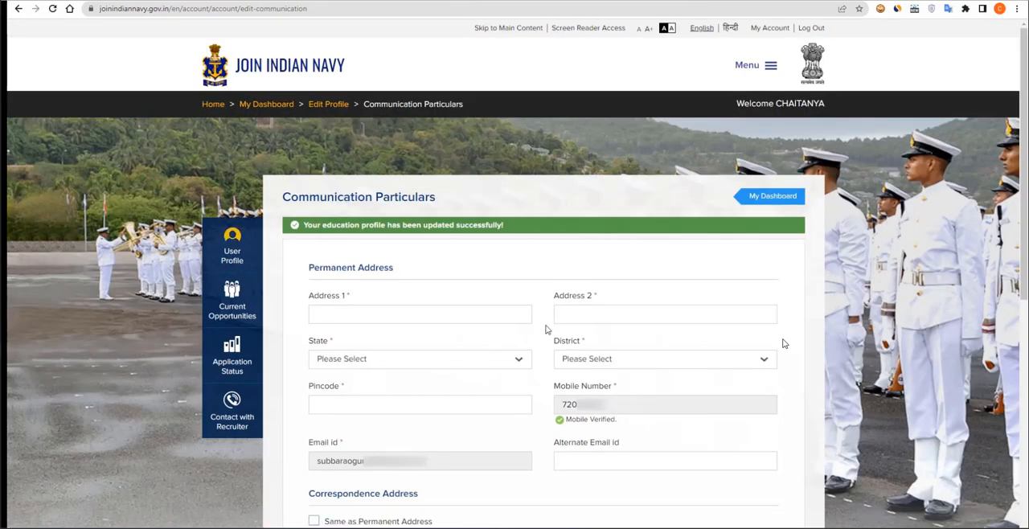
Fill in the permanent address lines, state, district and pincode, and mark the correspondence address as the same as the permanent address.
scroll(546, 329, "down", 3)
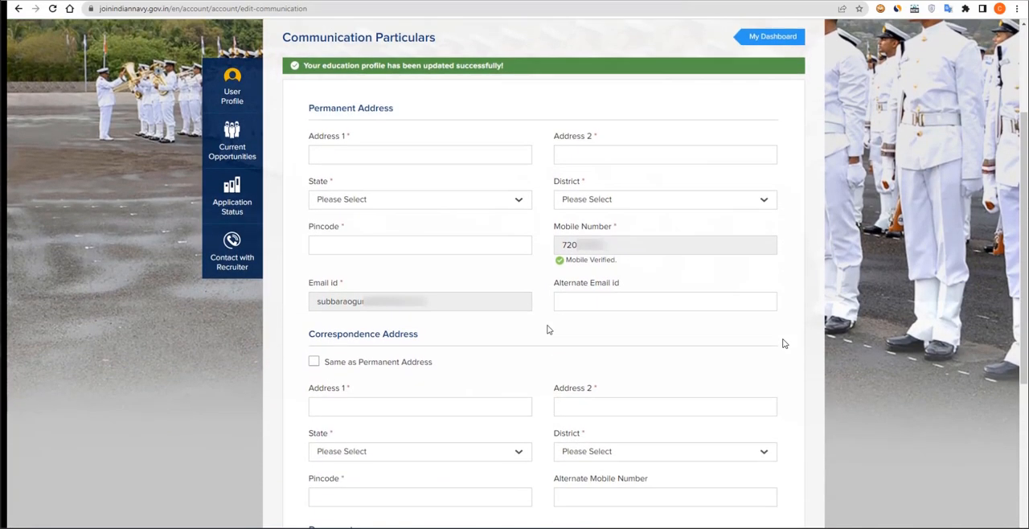
left_click(428, 153)
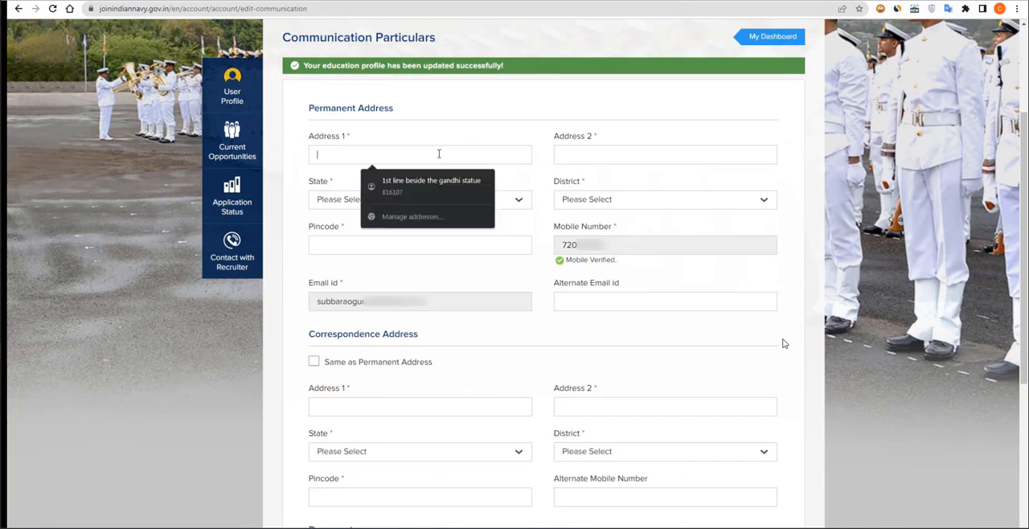
type("1ST LINE")
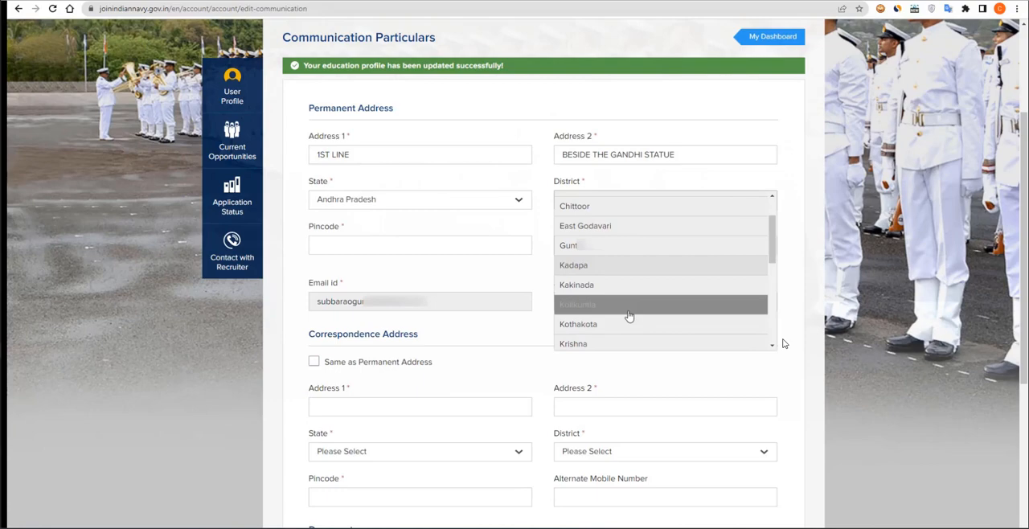
scroll(625, 310, "down", 1)
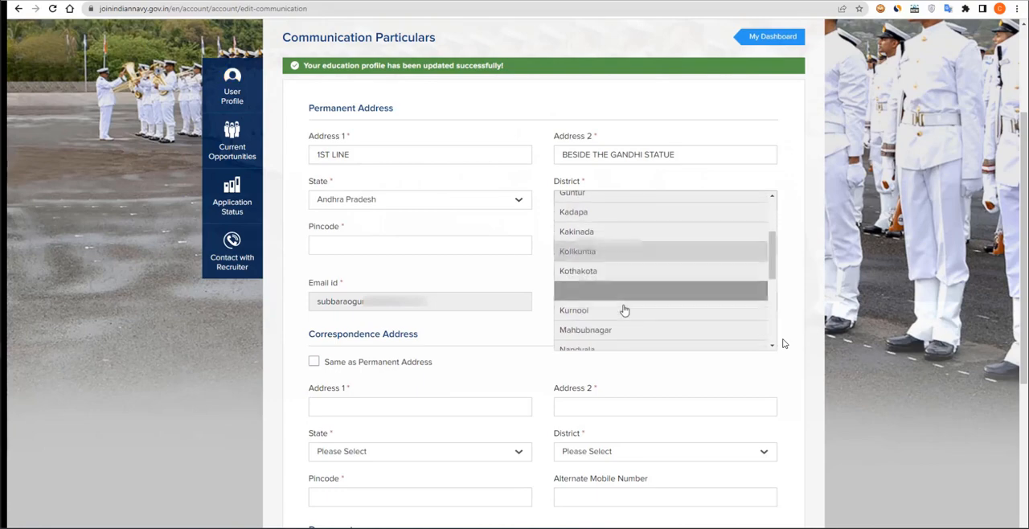
left_click(623, 291)
left_click(398, 245)
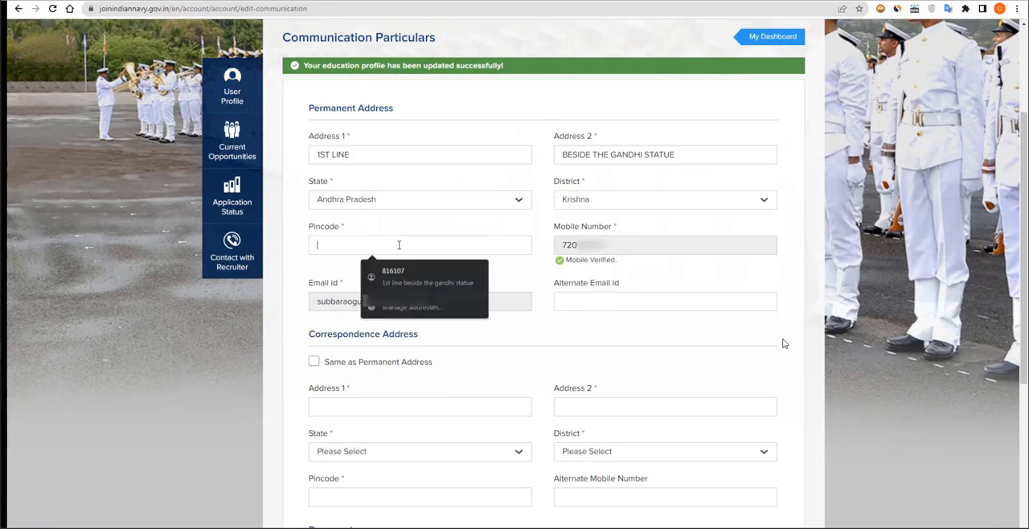
type("520012")
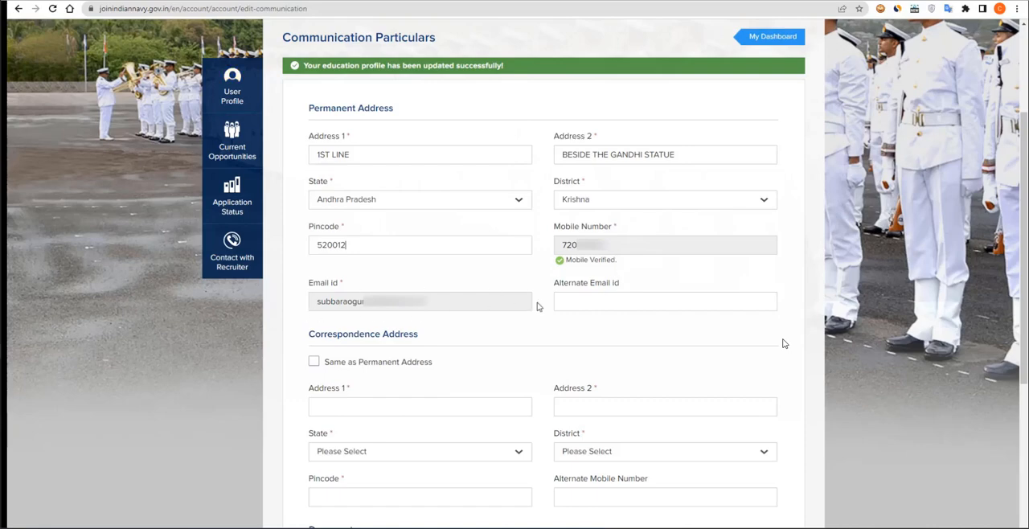
scroll(322, 362, "down", 1)
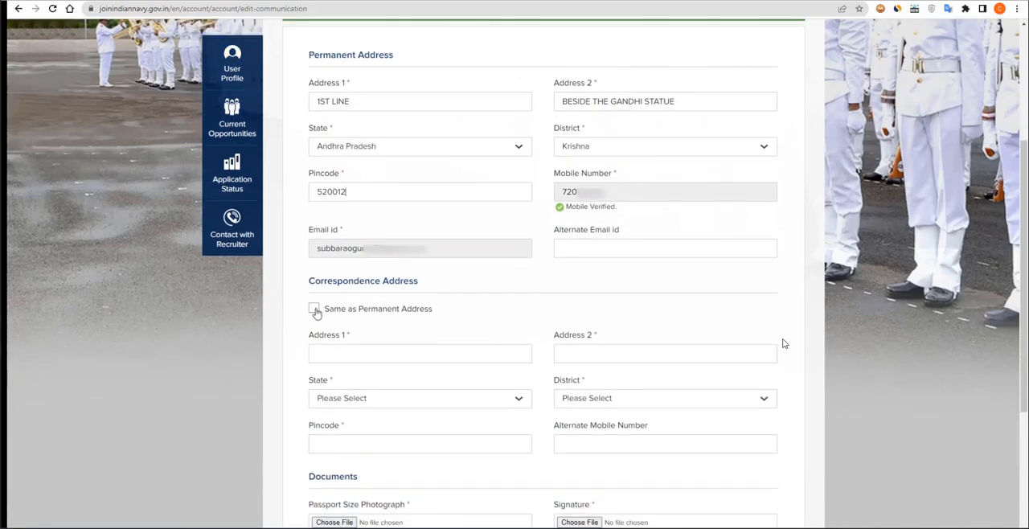
left_click(314, 309)
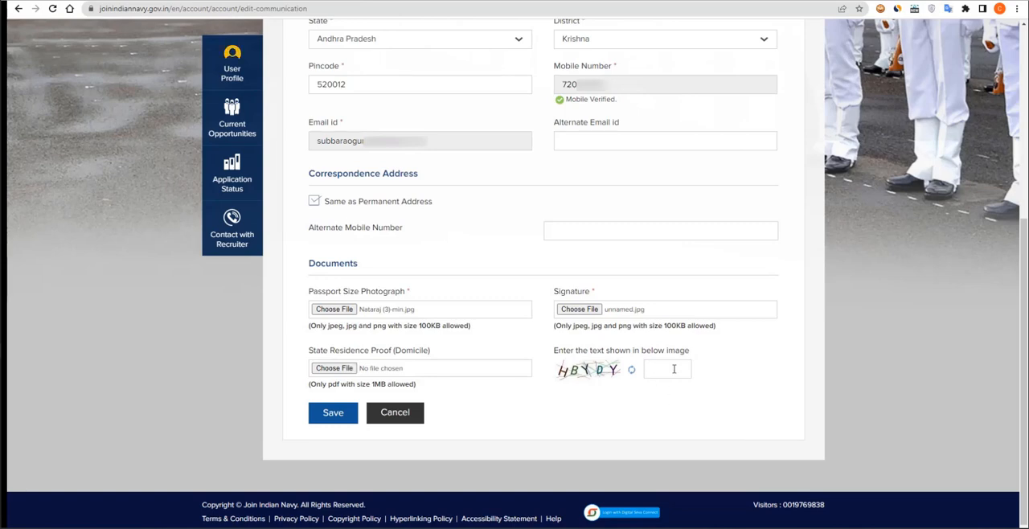
Enter the CAPTCHA text and save the communication particulars.
left_click(673, 369)
type("HBYDY")
left_click(334, 413)
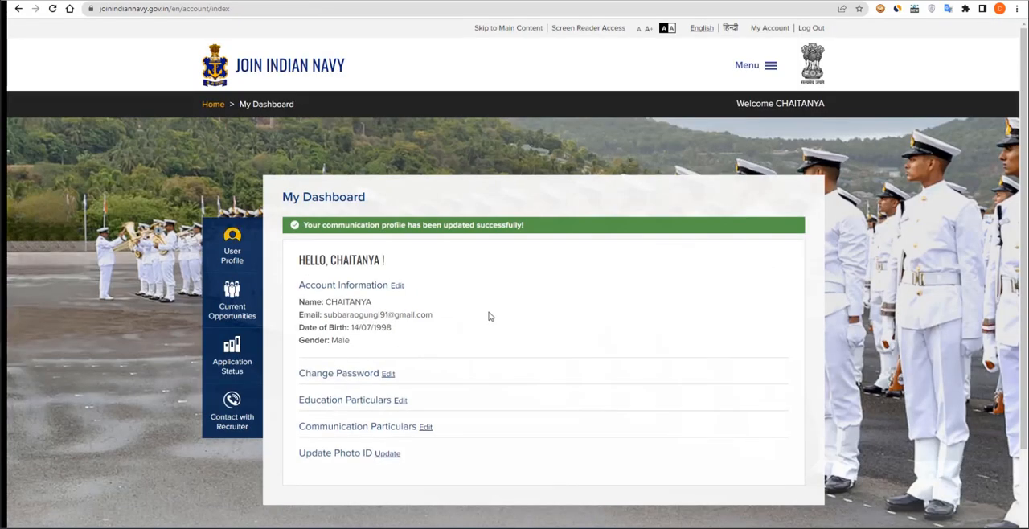
Open the application for the SSC 06/2023 officer entries listed in Current Opportunities.
scroll(487, 316, "down", 1)
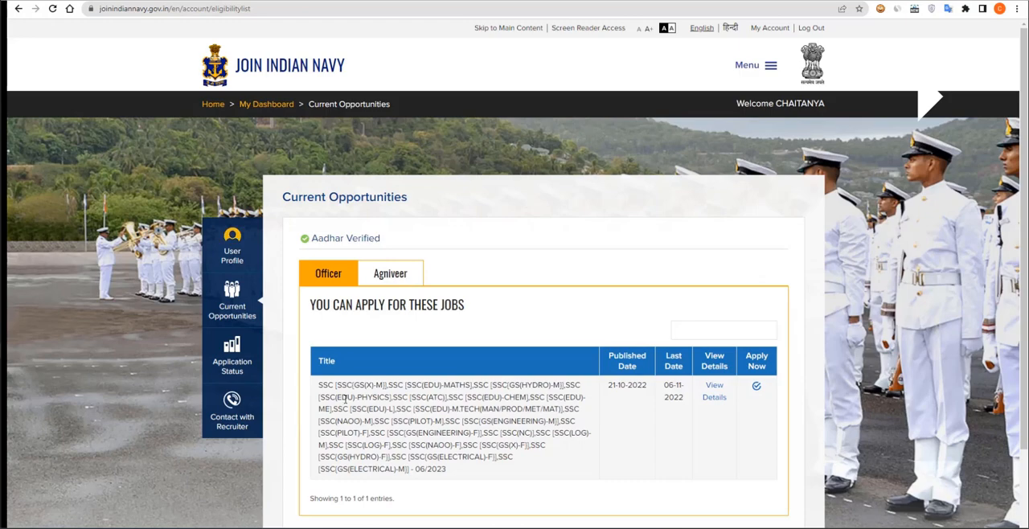
scroll(418, 421, "down", 1)
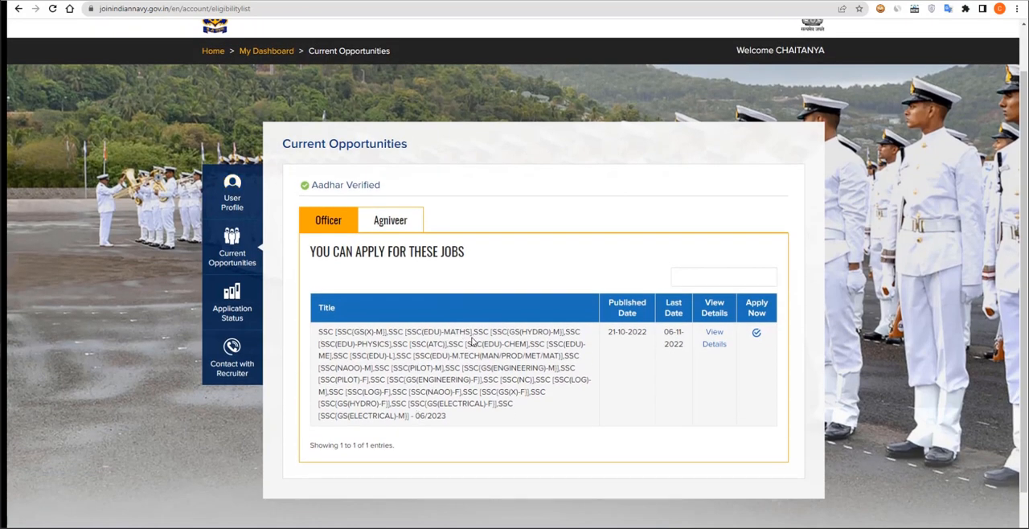
left_click(757, 338)
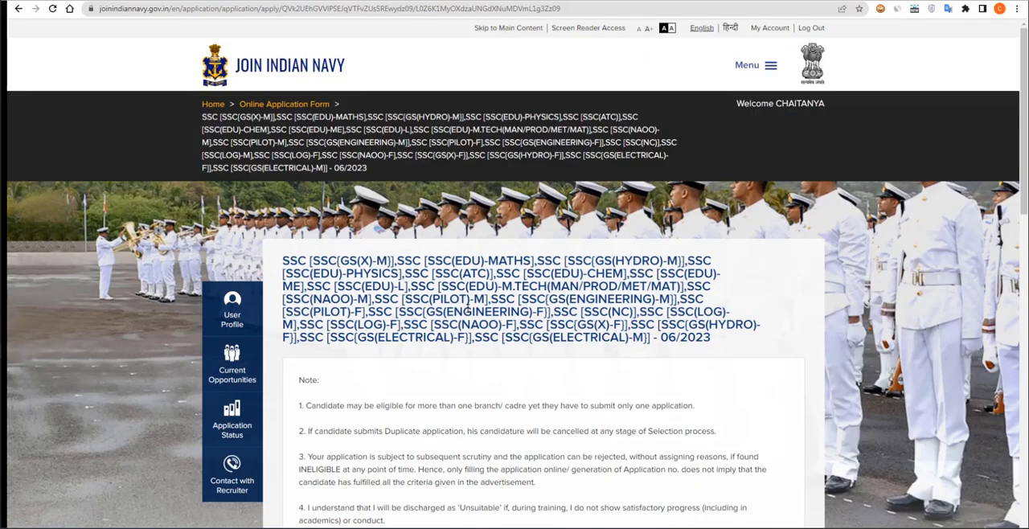
Agree to the terms and conditions and the online examination and fees, and confirm that the advertisement has been read and understood.
scroll(469, 311, "down", 1)
scroll(467, 313, "down", 3)
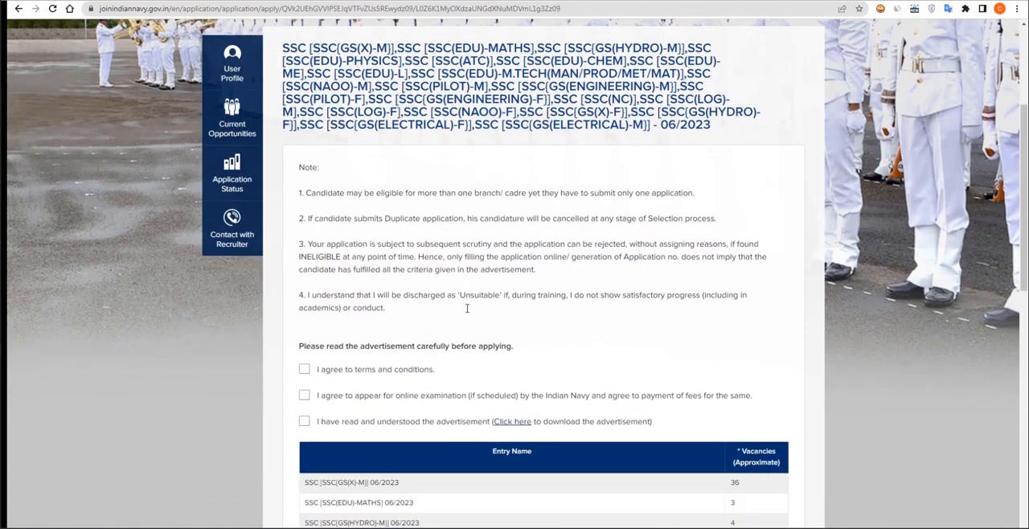
scroll(466, 308, "down", 1)
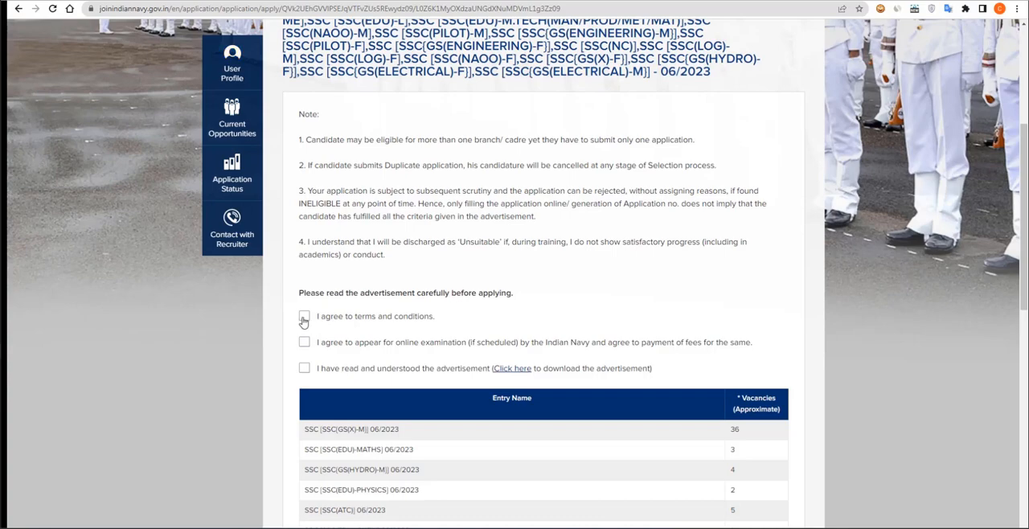
left_click(304, 319)
left_click(304, 343)
left_click(305, 369)
Check the SSC 06/2023 entry names and vacancies, and proceed with the application.
scroll(687, 303, "down", 1)
scroll(683, 302, "down", 4)
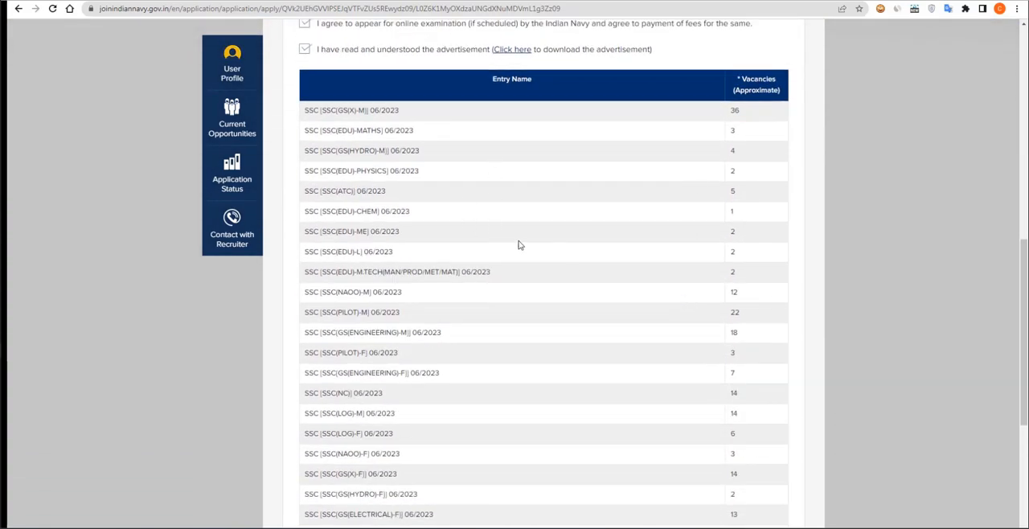
scroll(620, 296, "down", 4)
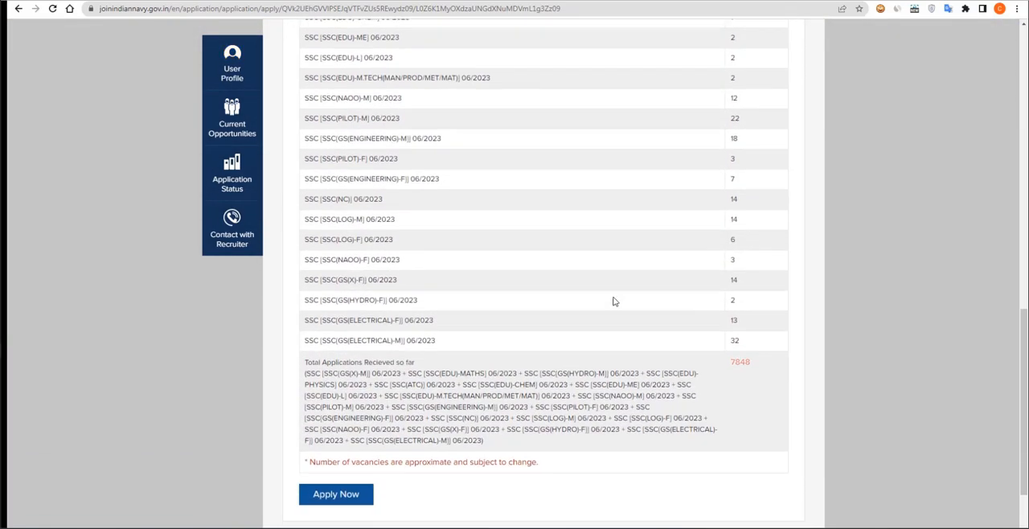
scroll(613, 303, "down", 1)
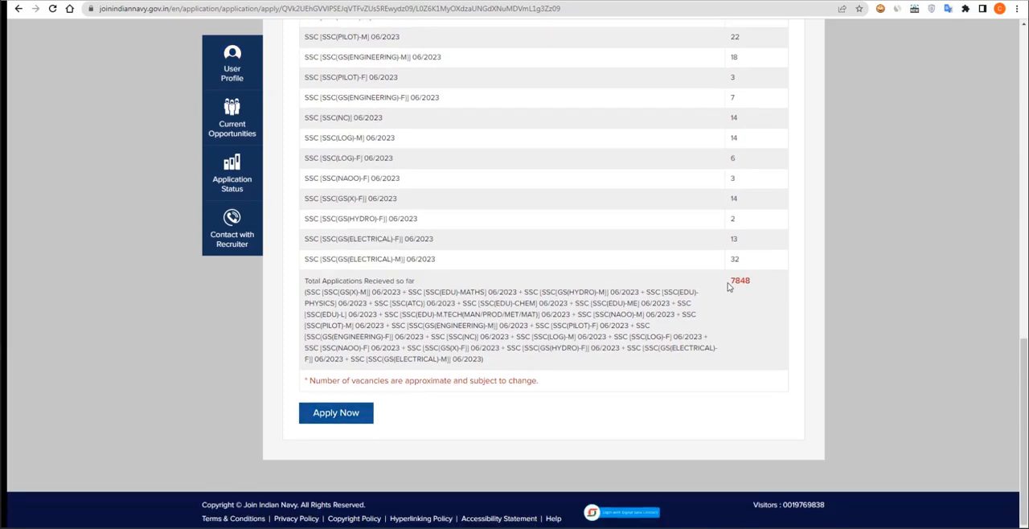
left_click(356, 415)
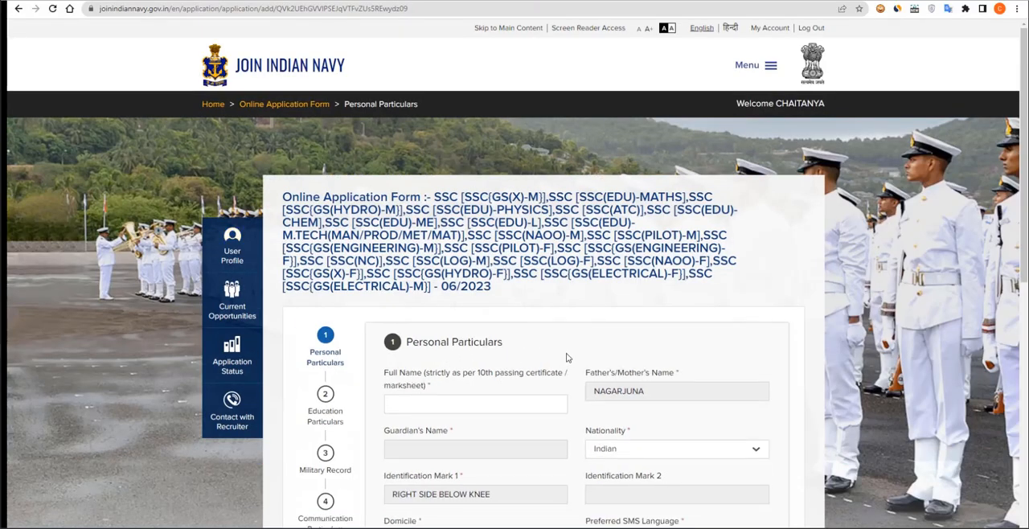
Enter the candidate's full name, set the nationality to Indian, and give consent for Aadhaar-based identity authentication.
scroll(565, 359, "down", 2)
scroll(565, 357, "down", 2)
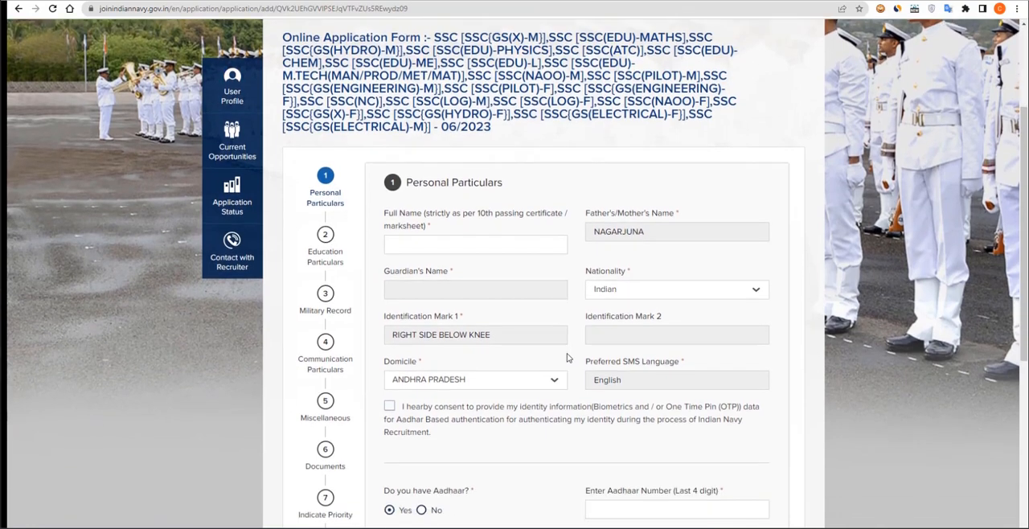
scroll(565, 357, "up", 1)
type("HAITANy")
left_click(693, 292)
left_click(619, 305)
scroll(512, 294, "down", 2)
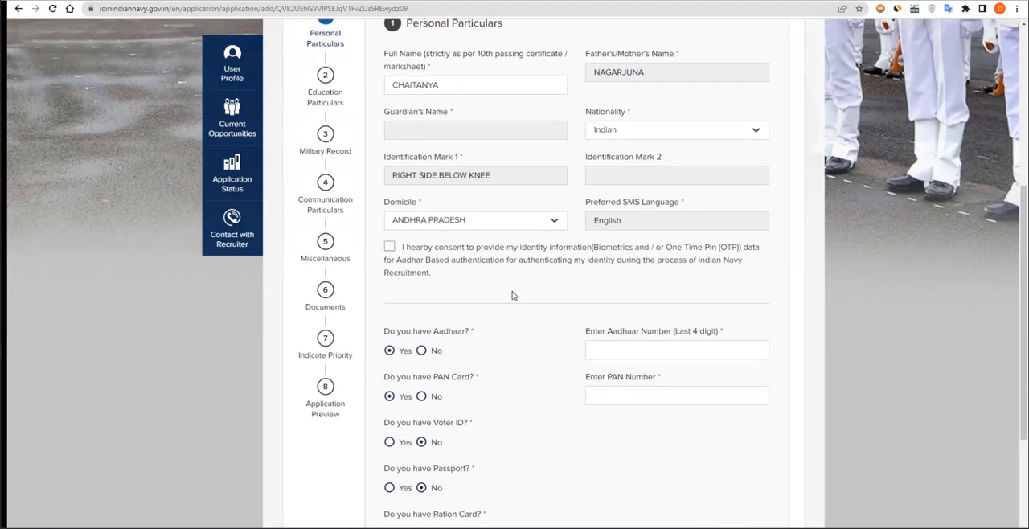
left_click(390, 248)
Enter the last four digits of the Aadhaar number and the PAN number, and save the personal particulars.
scroll(633, 329, "down", 1)
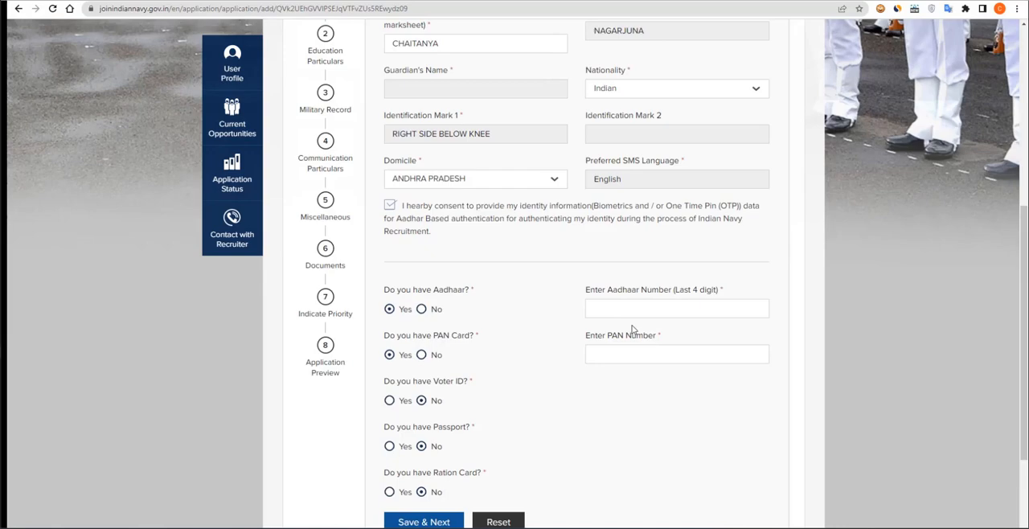
type("8344")
scroll(643, 313, "down", 1)
left_click(651, 288)
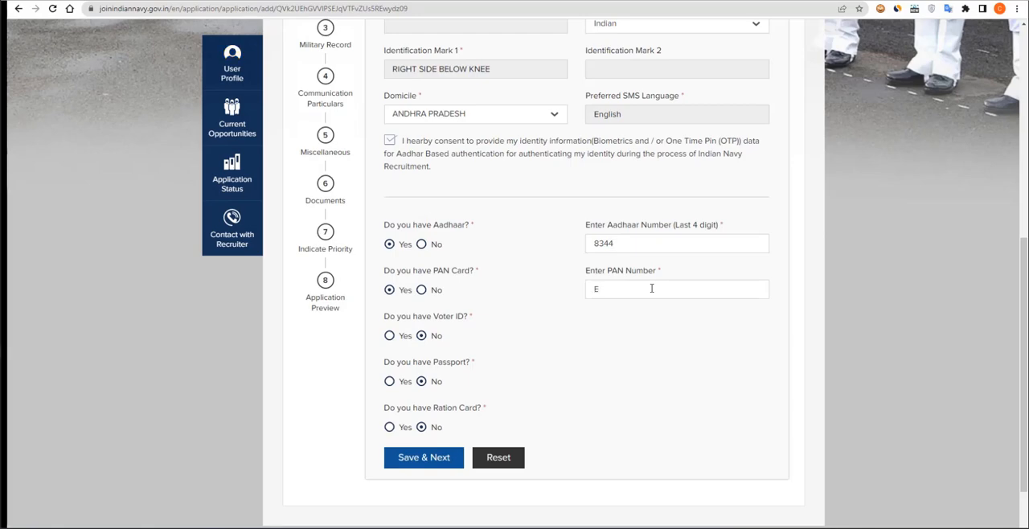
left_click(406, 459)
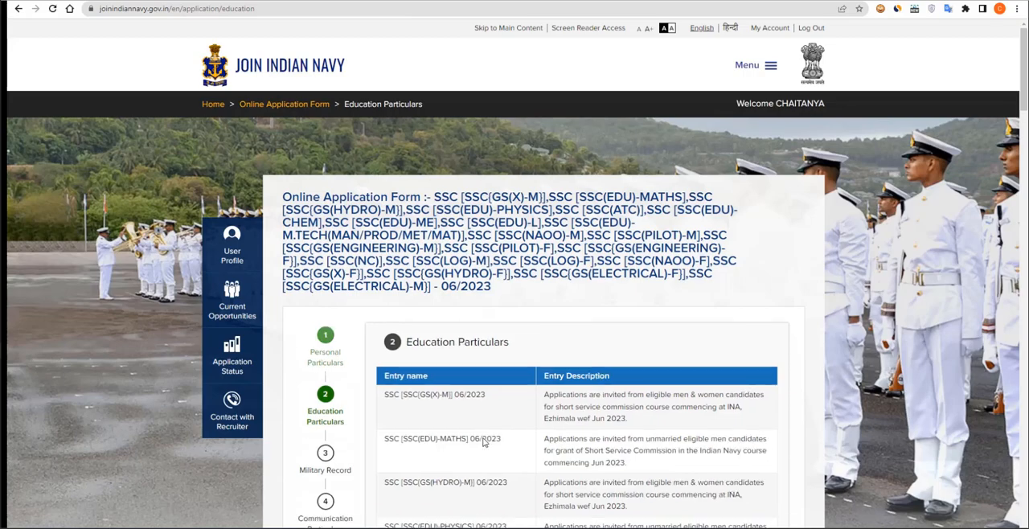
Review the entry descriptions and the prefilled post-graduation and graduation qualification details.
scroll(484, 442, "down", 4)
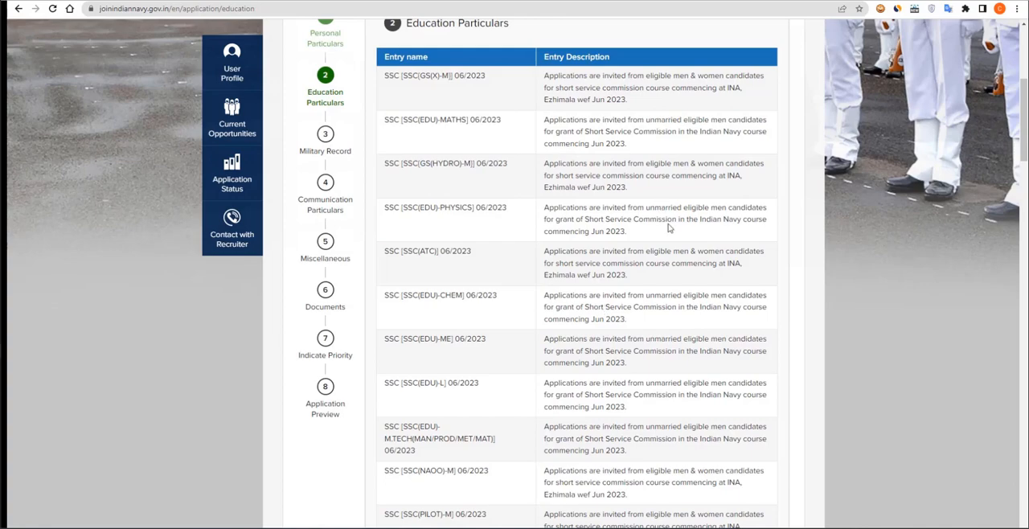
scroll(671, 233, "down", 1)
scroll(656, 353, "down", 1)
scroll(652, 368, "down", 5)
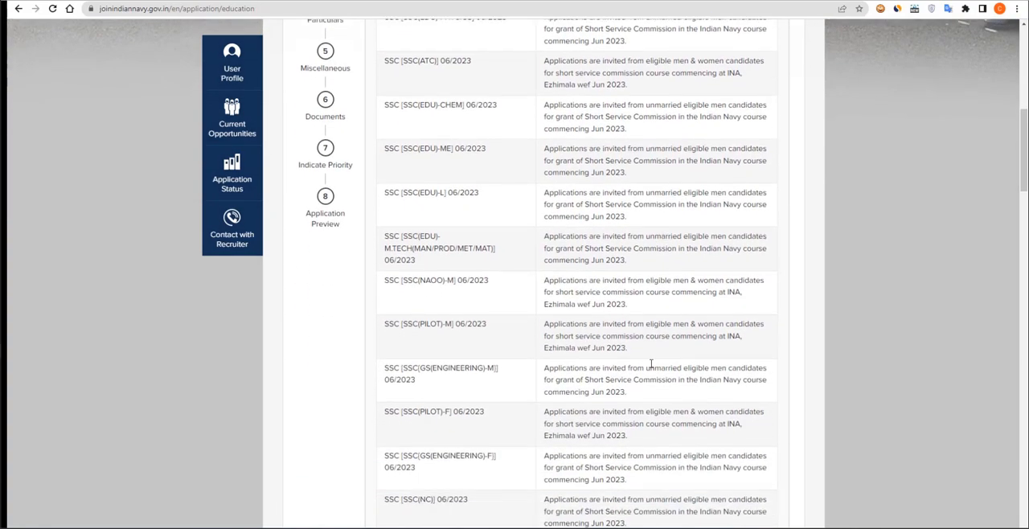
scroll(639, 360, "down", 3)
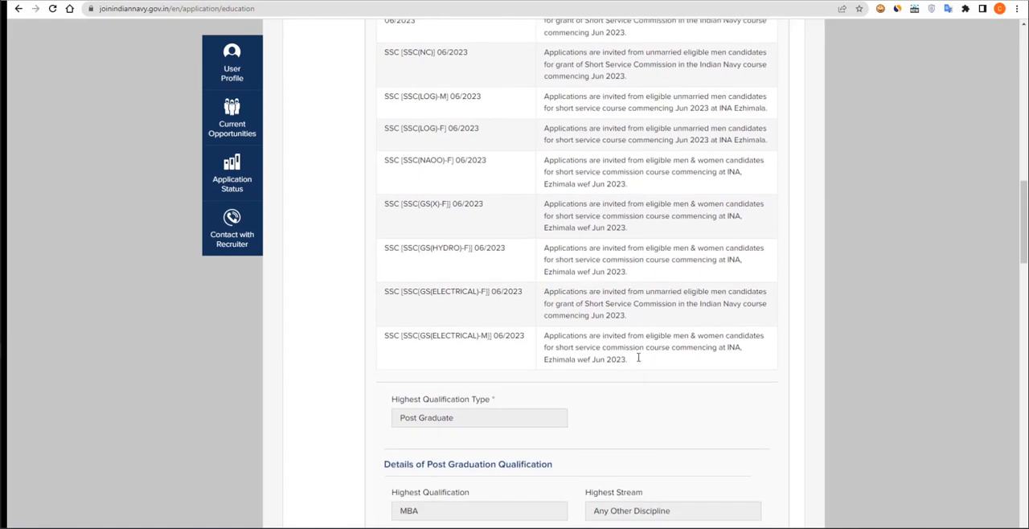
scroll(639, 361, "down", 2)
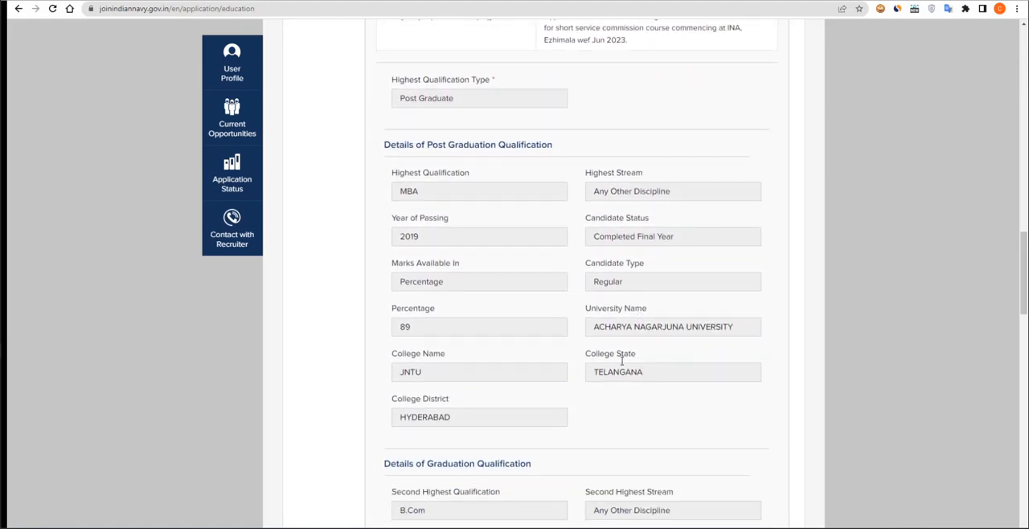
scroll(613, 386, "down", 3)
scroll(614, 386, "down", 3)
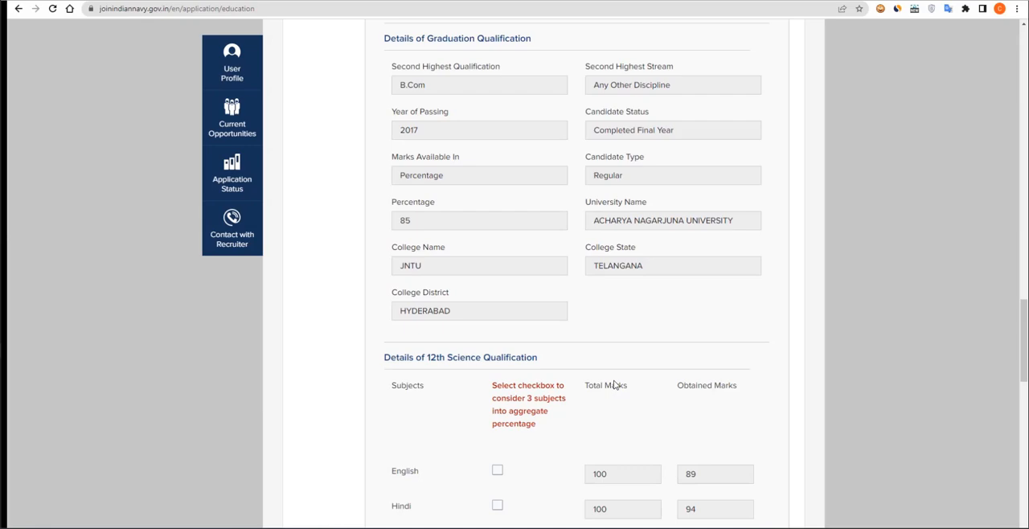
Select Hindi, Chemistry and Maths for the 12th Science aggregate percentage, and save the education particulars.
scroll(614, 385, "down", 4)
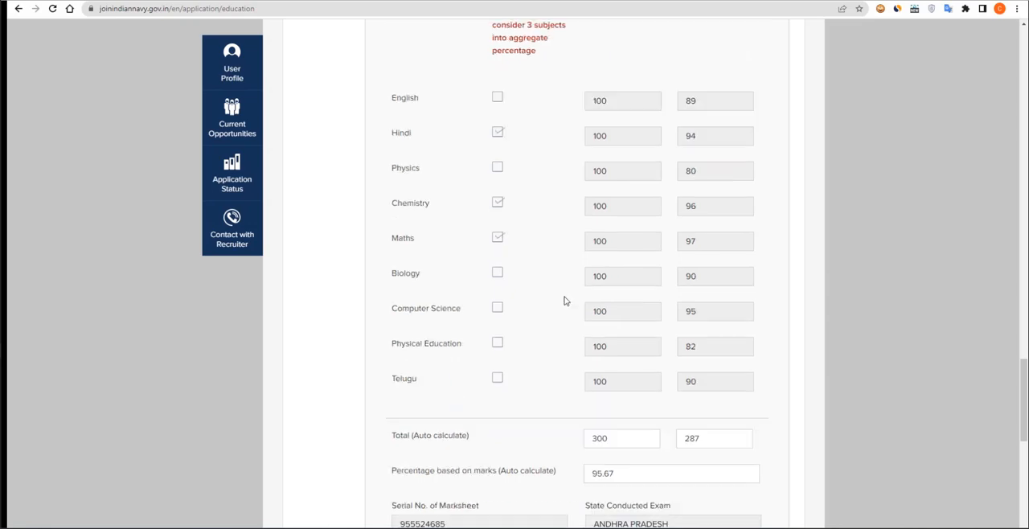
scroll(563, 300, "down", 2)
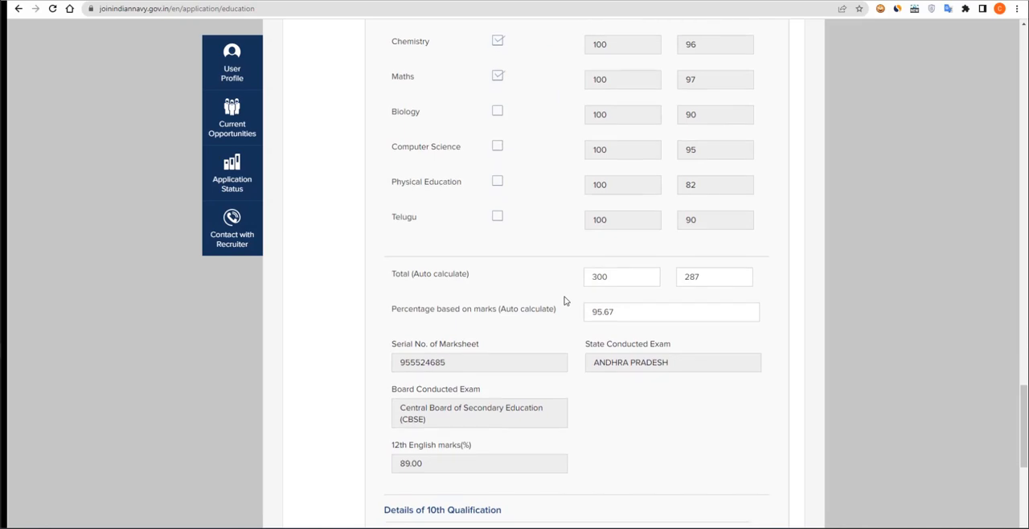
scroll(564, 301, "down", 1)
scroll(565, 299, "down", 2)
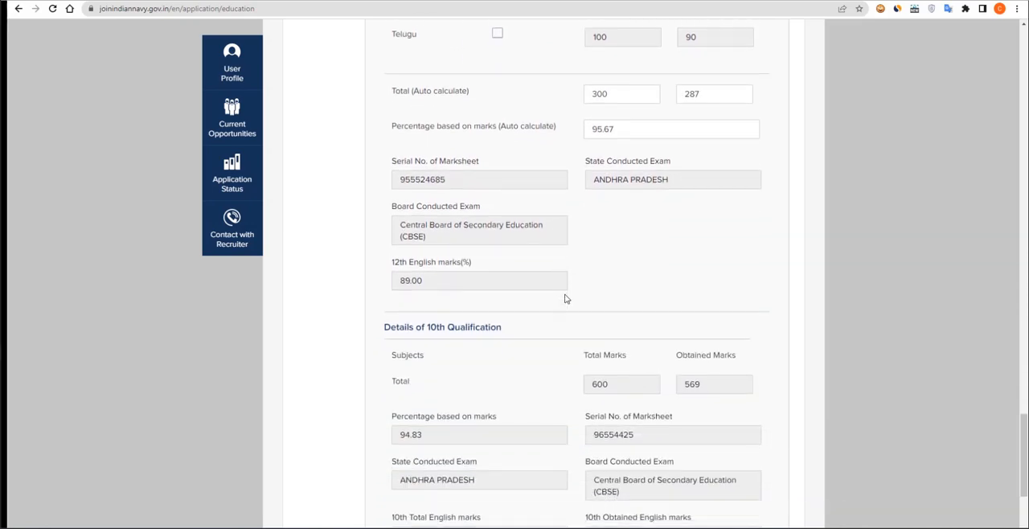
scroll(565, 299, "down", 2)
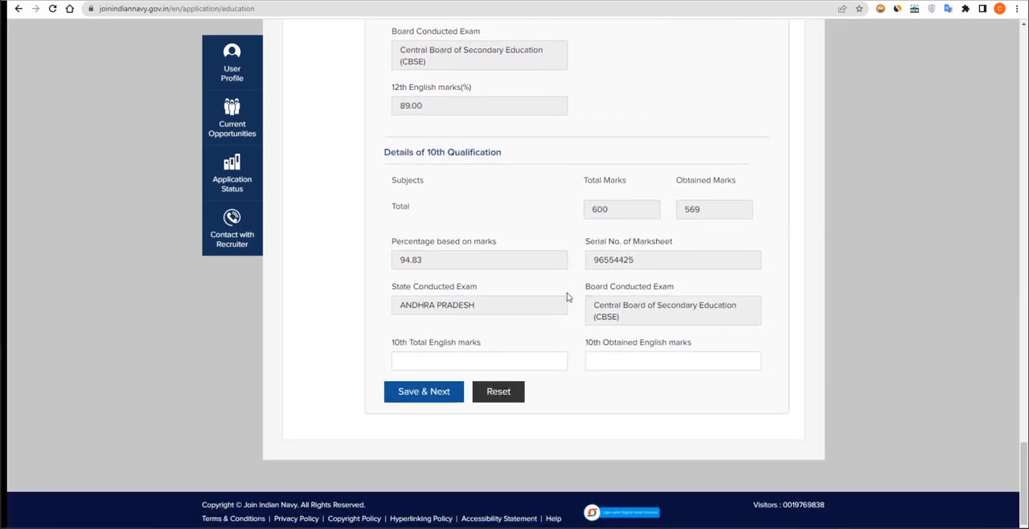
left_click(418, 394)
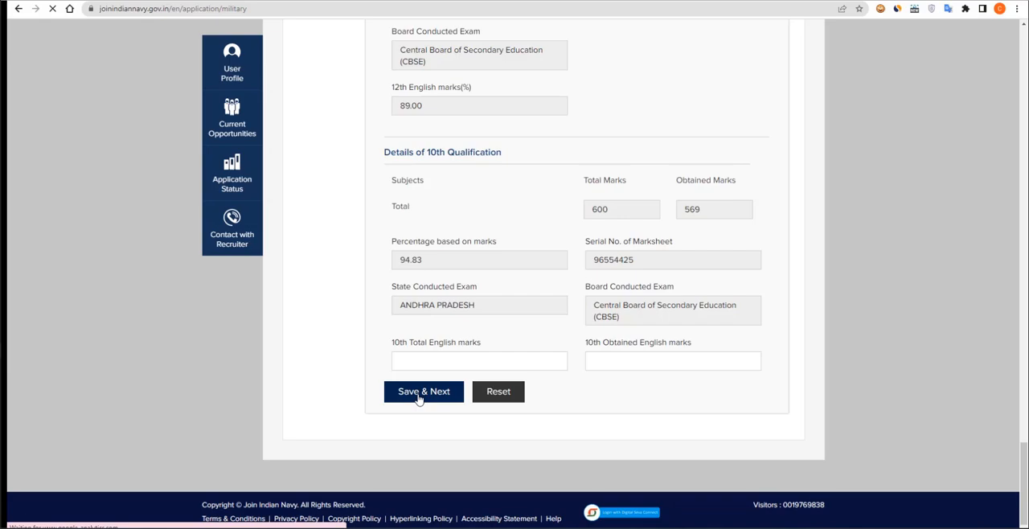
Save the military record, and save the communication particulars after checking the permanent and correspondence addresses.
scroll(491, 389, "down", 3)
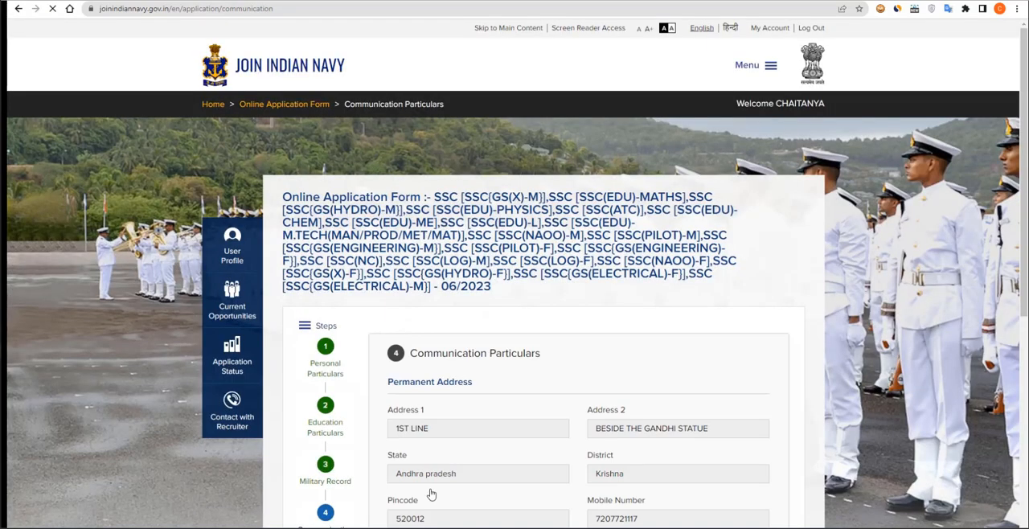
scroll(544, 404, "down", 3)
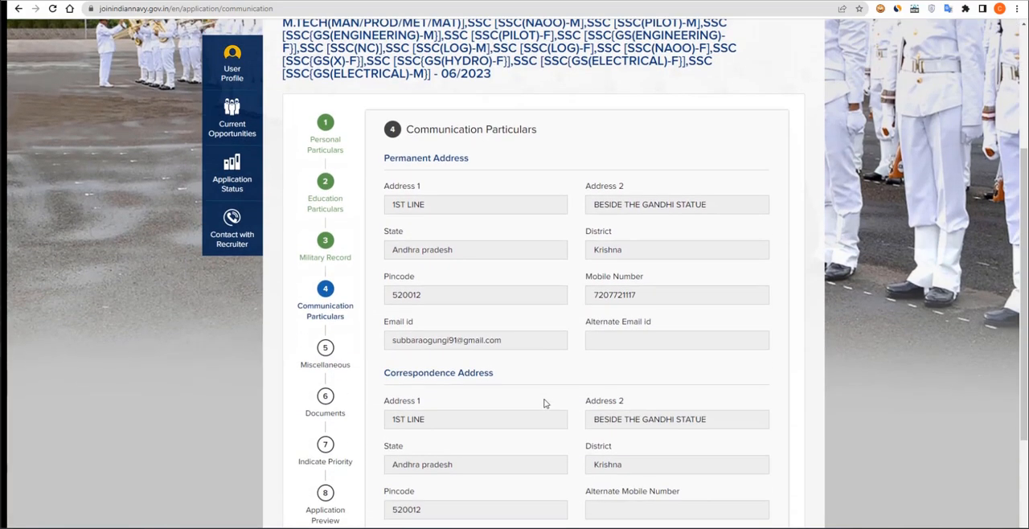
scroll(544, 405, "down", 2)
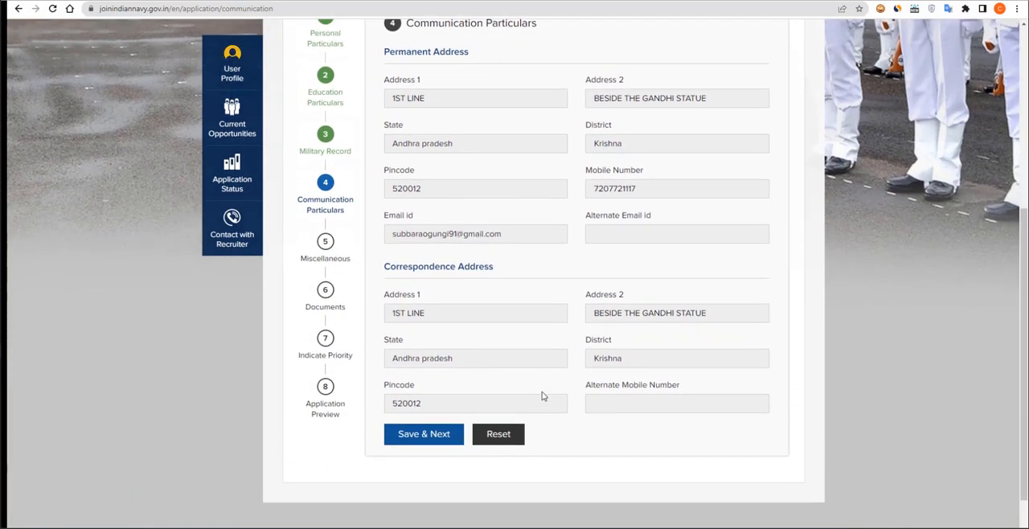
scroll(558, 403, "up", 1)
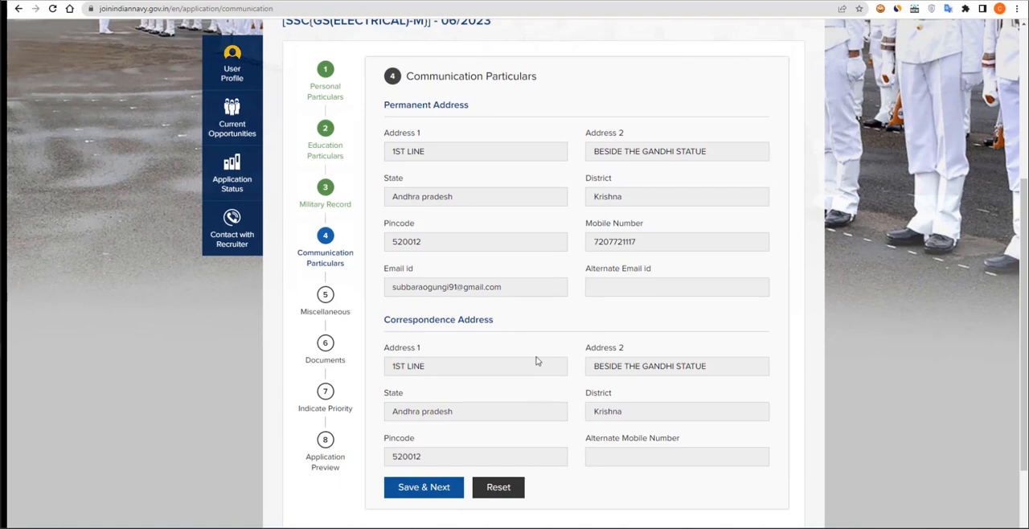
scroll(537, 361, "down", 1)
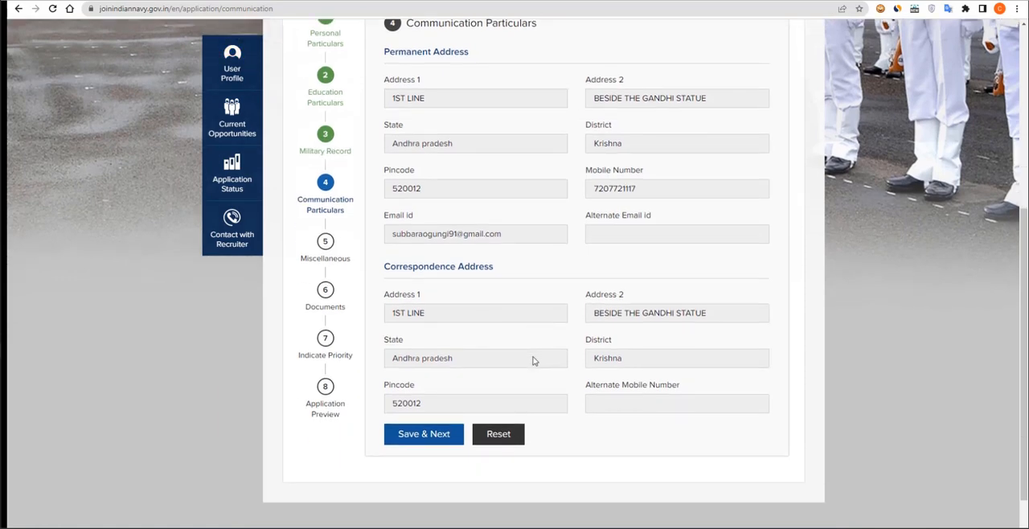
left_click(432, 443)
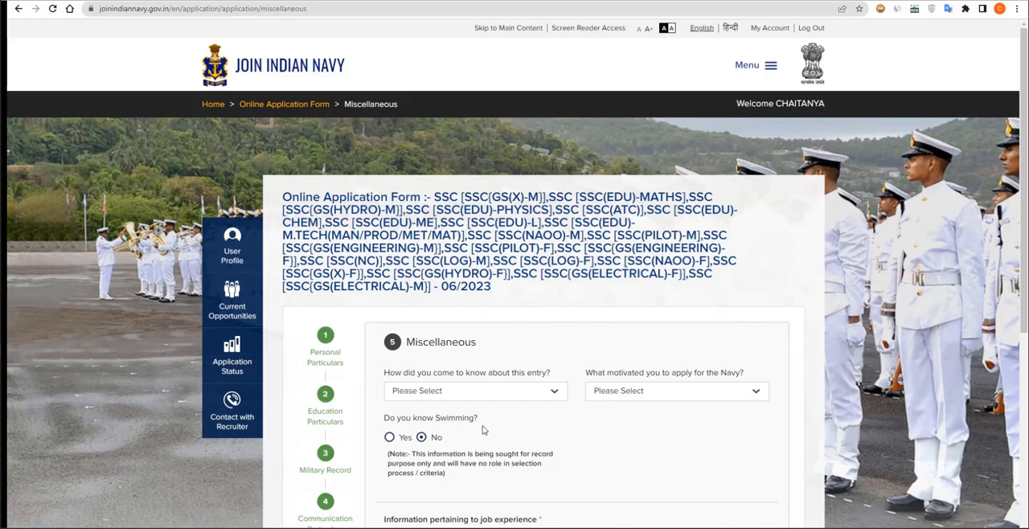
Set the entry source to Employment News and the motivation to self/parents/teachers/friends/relatives, and save the miscellaneous details.
scroll(513, 425, "down", 2)
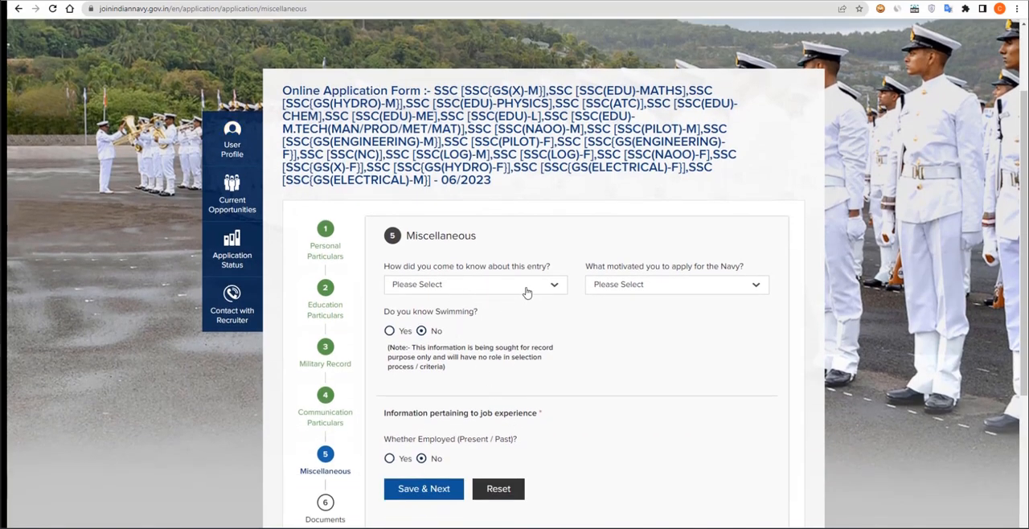
left_click(526, 292)
left_click(487, 309)
left_click(664, 287)
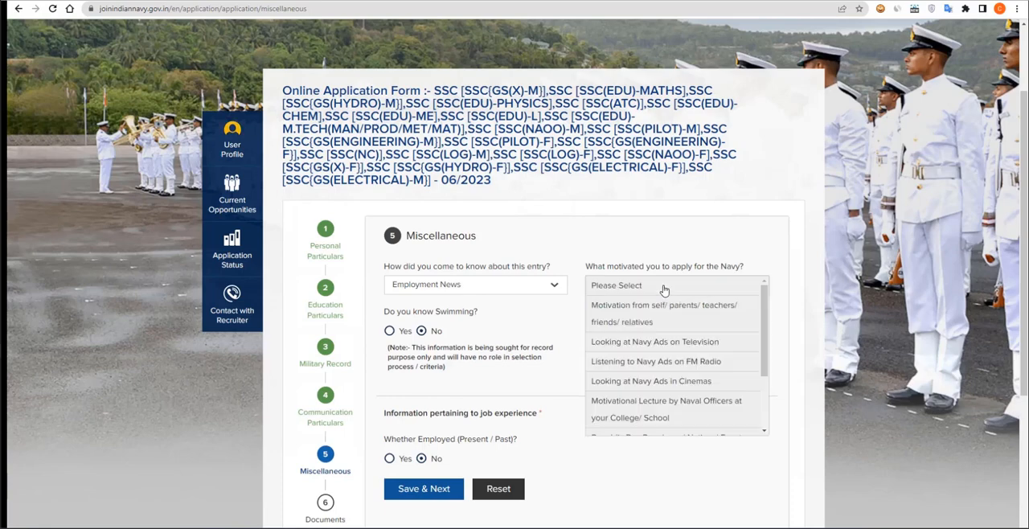
left_click(701, 328)
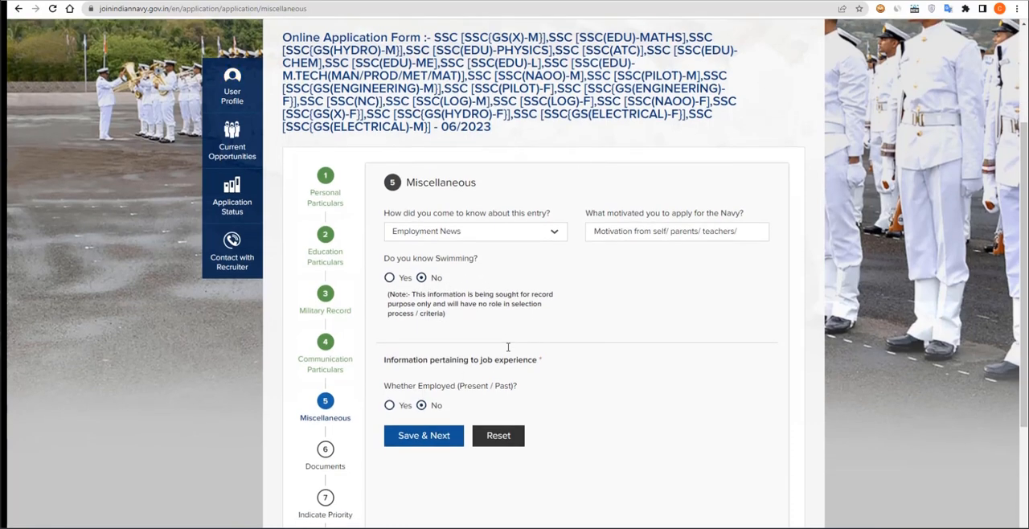
scroll(508, 351, "down", 2)
scroll(507, 351, "down", 1)
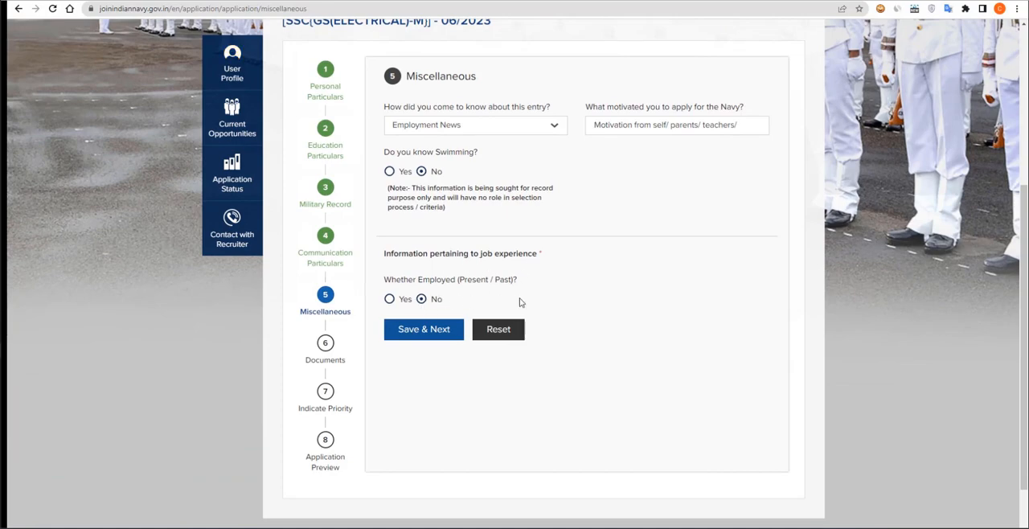
left_click(427, 334)
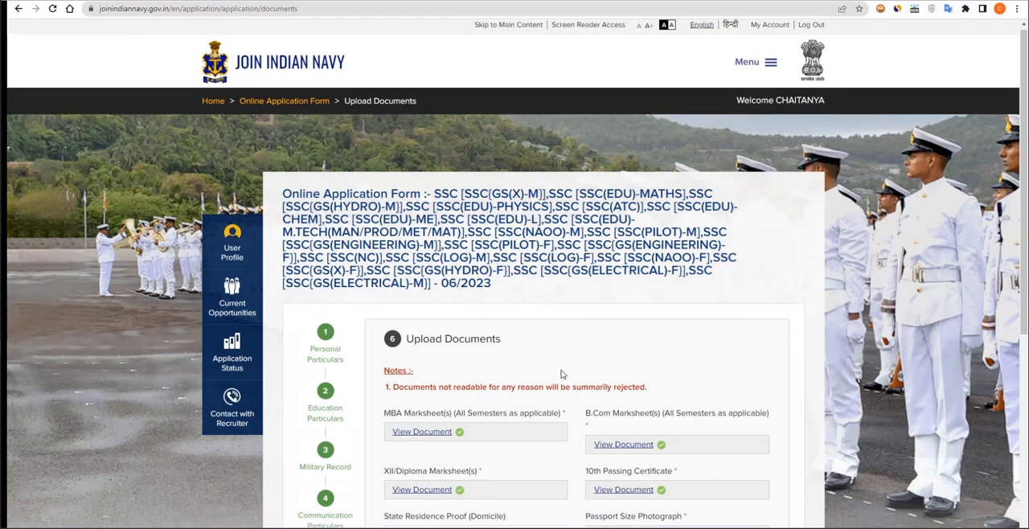
Check the uploaded marksheets, certificate, photograph and signature, and save the documents section.
scroll(555, 377, "down", 2)
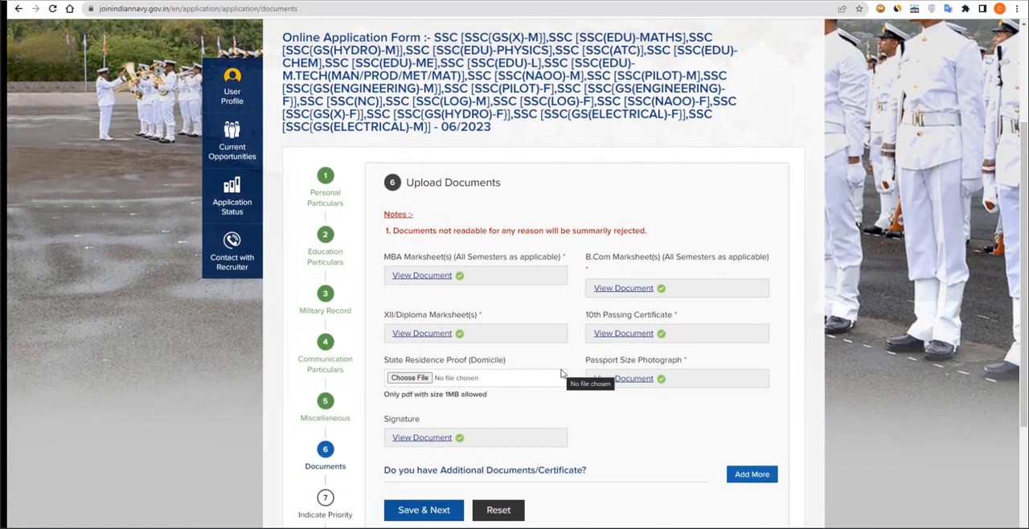
scroll(561, 373, "down", 1)
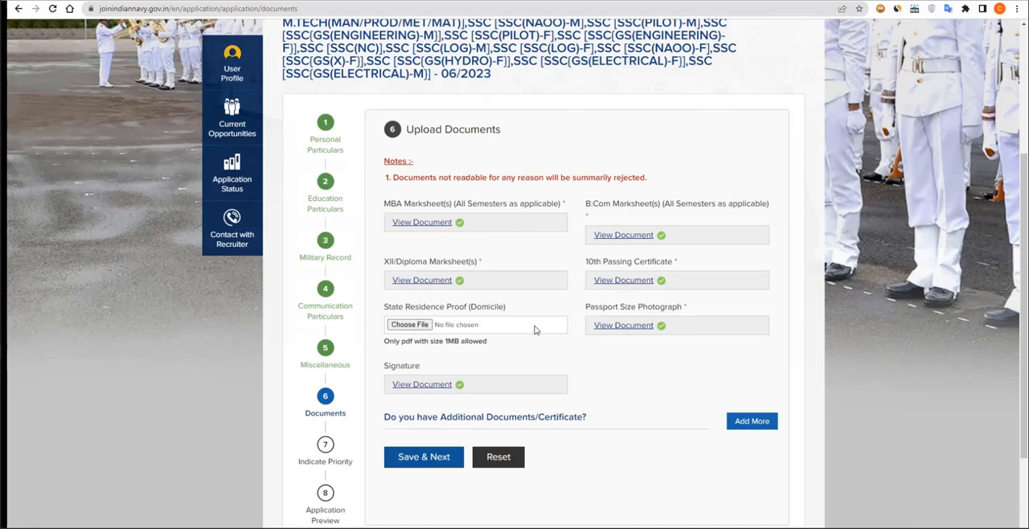
scroll(519, 344, "down", 1)
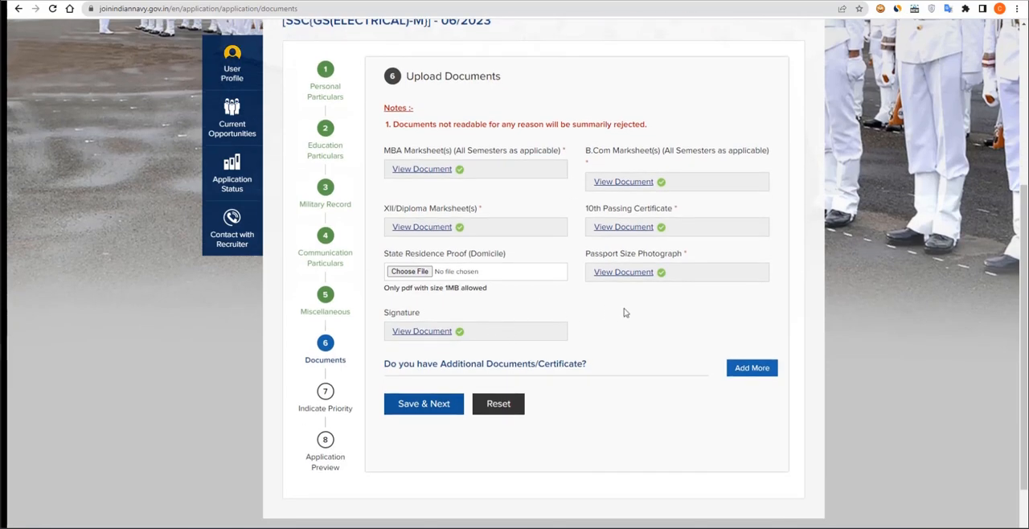
left_click(424, 404)
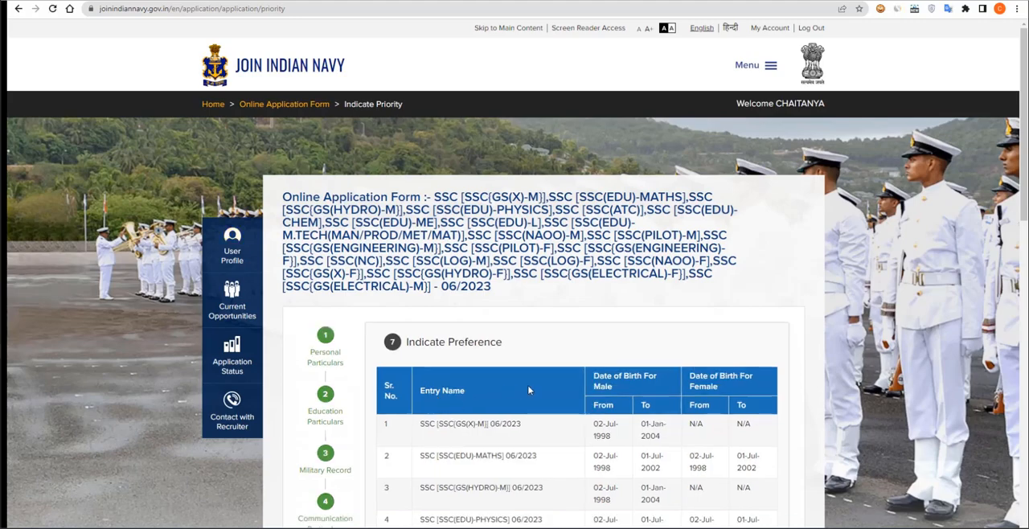
Review the list of SSC 06/2023 entries, and save SSC [SSC(LOG)-M] 06/2023 as Priority 1.
scroll(544, 376, "down", 2)
scroll(545, 376, "down", 1)
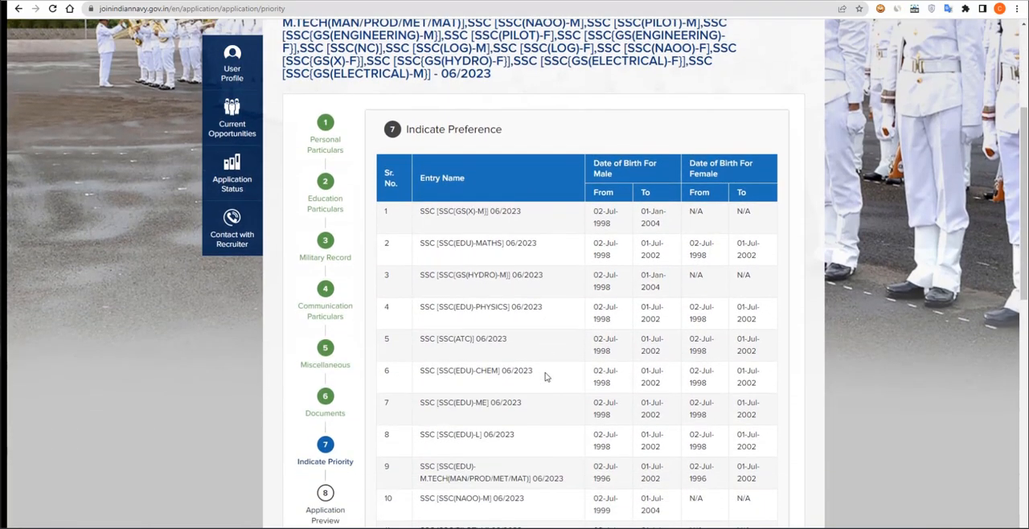
scroll(544, 376, "down", 1)
scroll(544, 375, "down", 3)
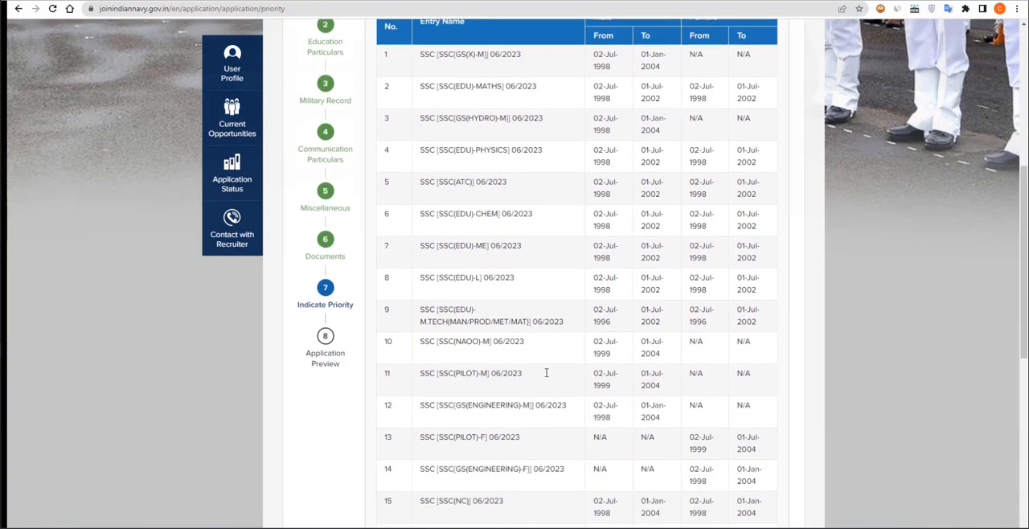
scroll(546, 377, "down", 3)
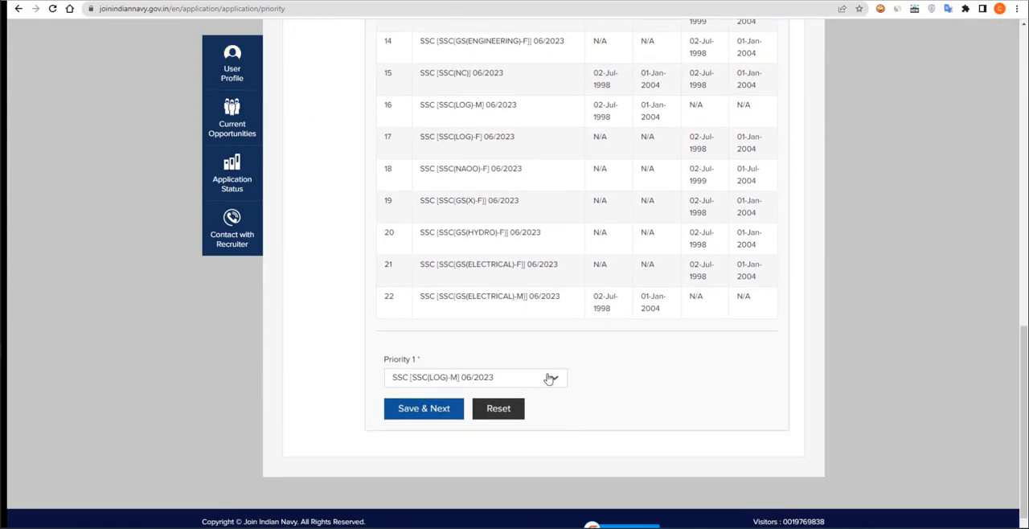
left_click(441, 412)
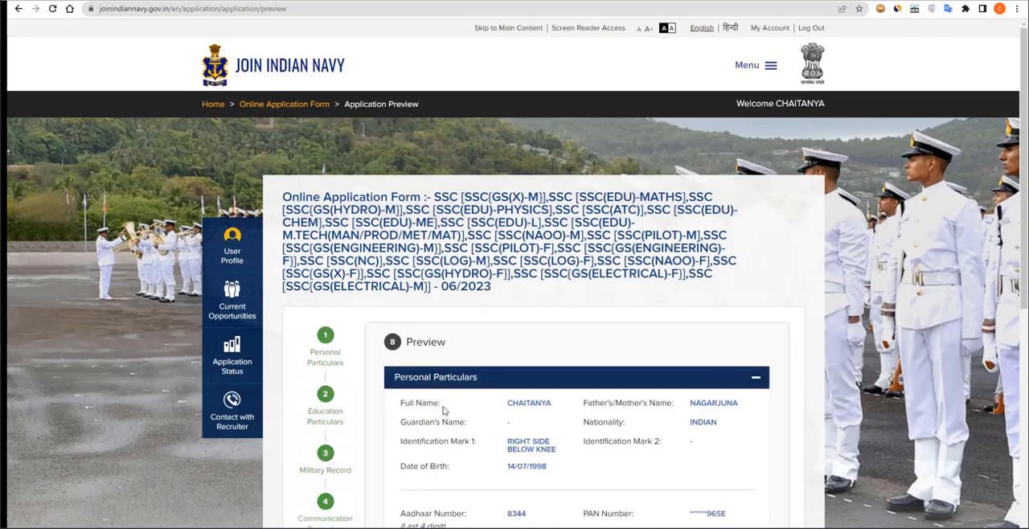
Review the personal particulars, education particulars, military record and priority sections in the application preview.
scroll(603, 383, "down", 1)
scroll(611, 378, "down", 3)
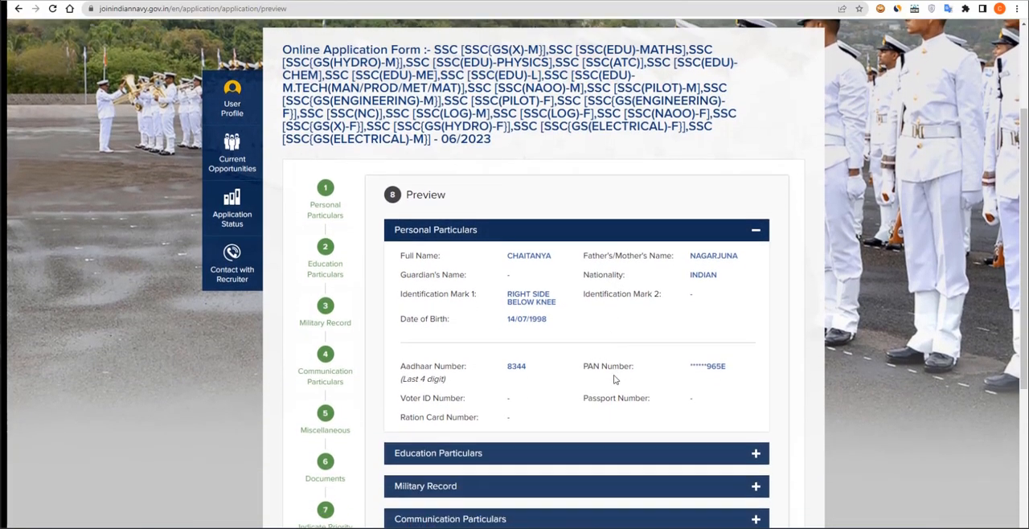
scroll(616, 374, "down", 2)
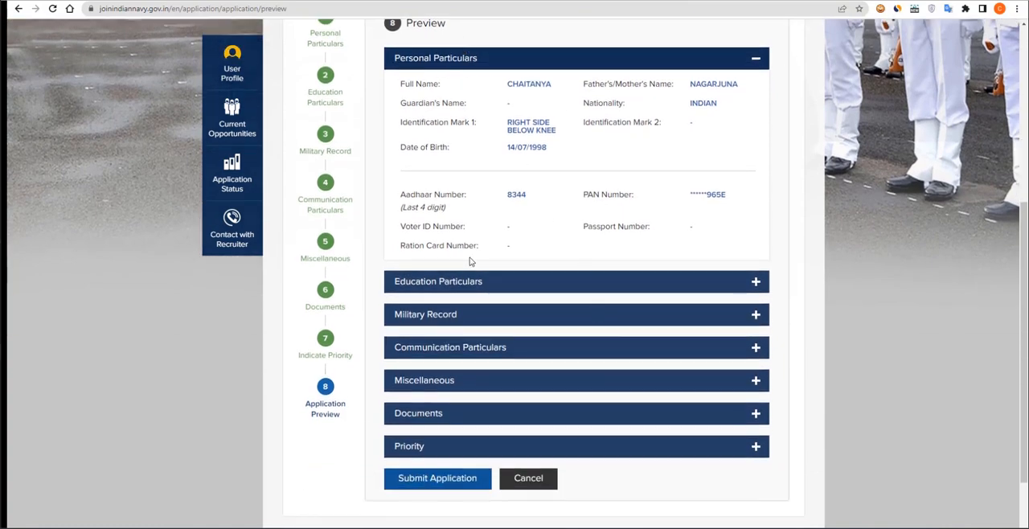
left_click(479, 280)
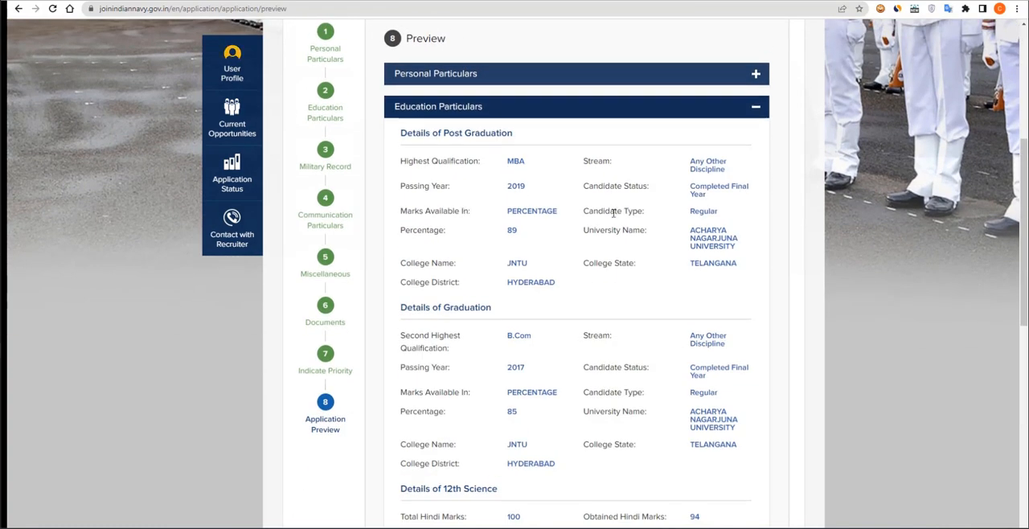
scroll(544, 213, "down", 1)
scroll(609, 328, "down", 5)
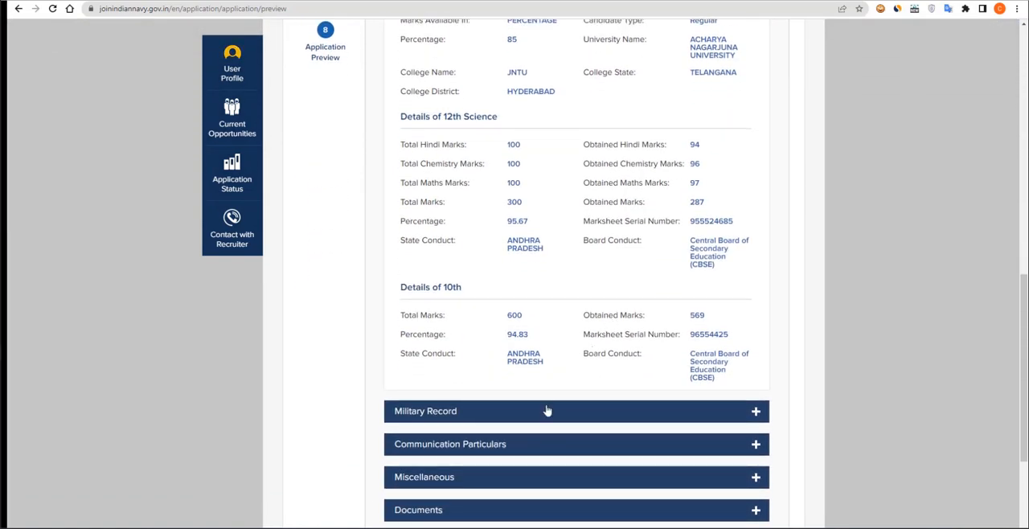
left_click(546, 414)
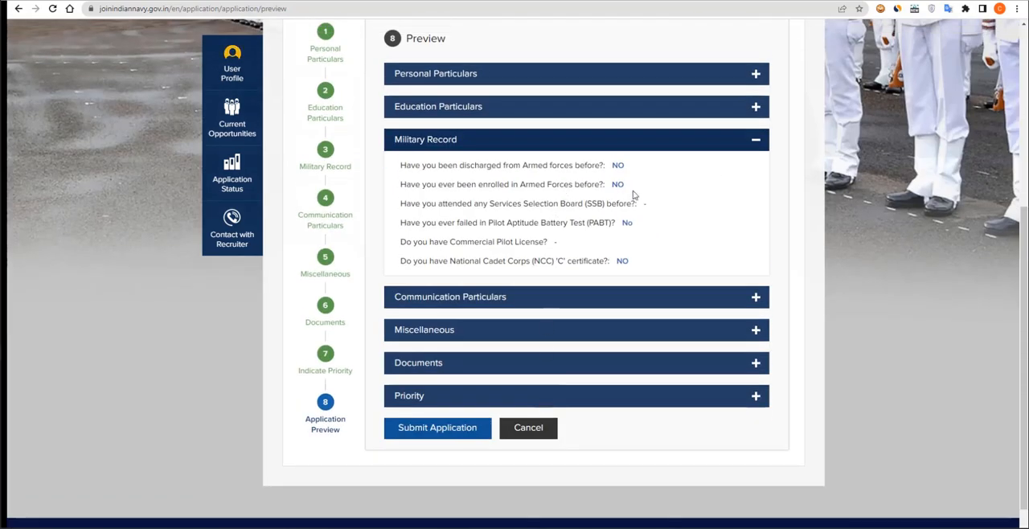
left_click(520, 398)
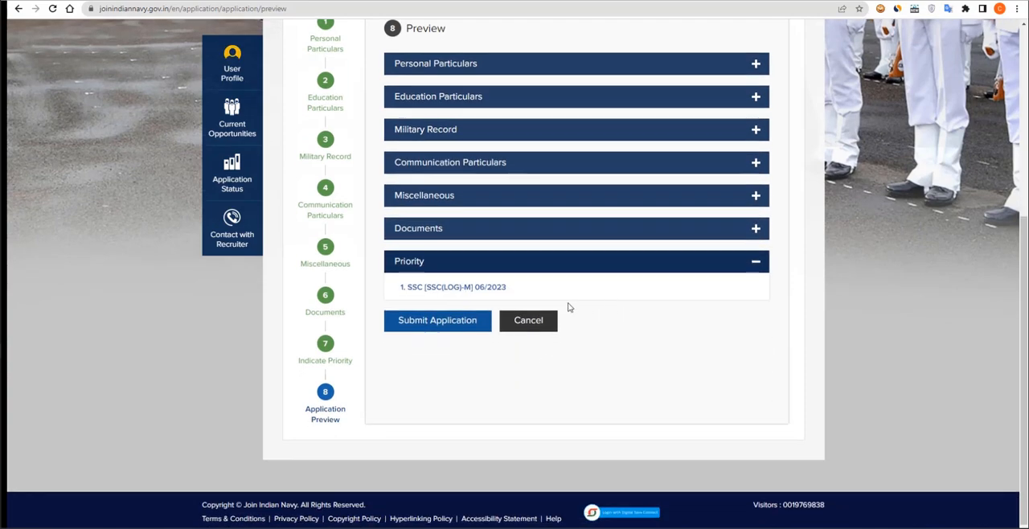
Submit the previewed application and confirm the final submission.
left_click(432, 324)
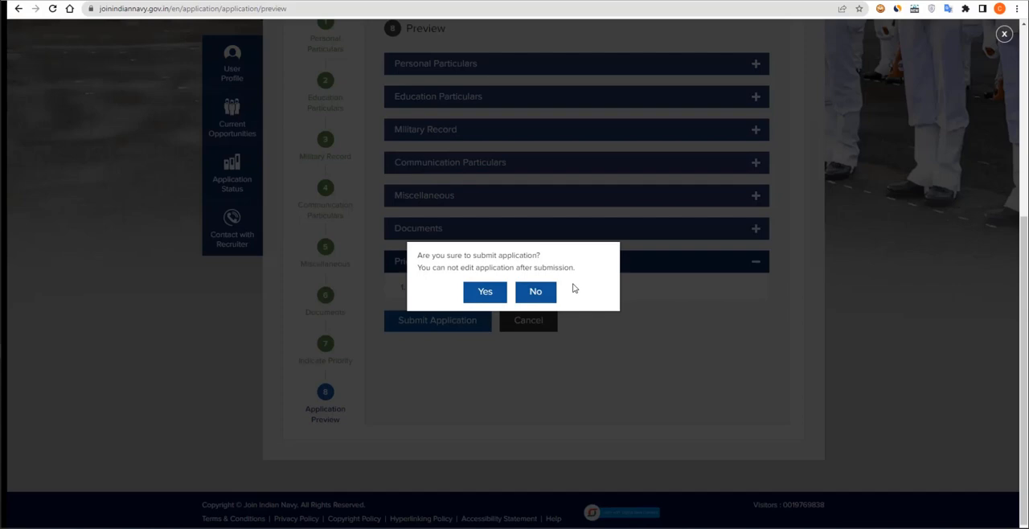
left_click(485, 292)
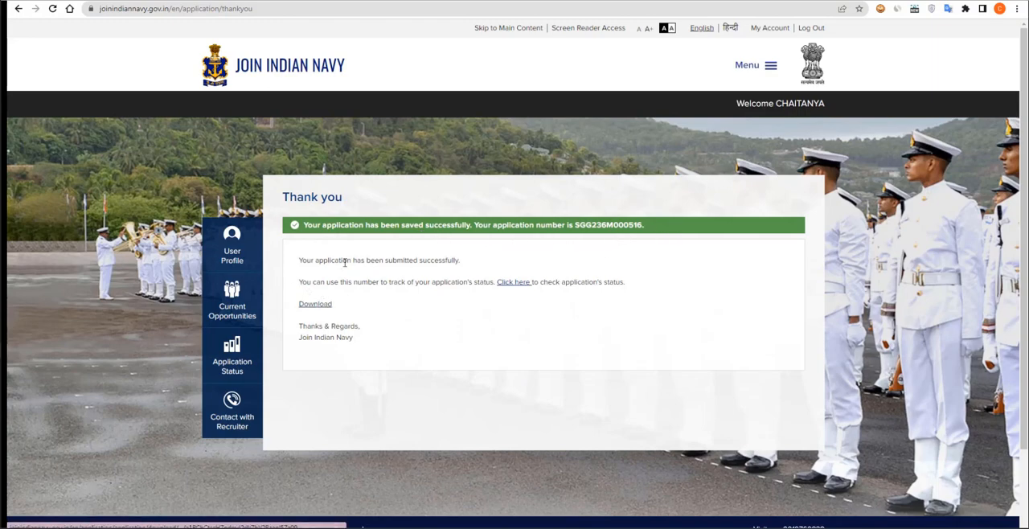
Download the submitted application as a PDF, and open the list of submitted applications to check its status.
left_click(309, 308)
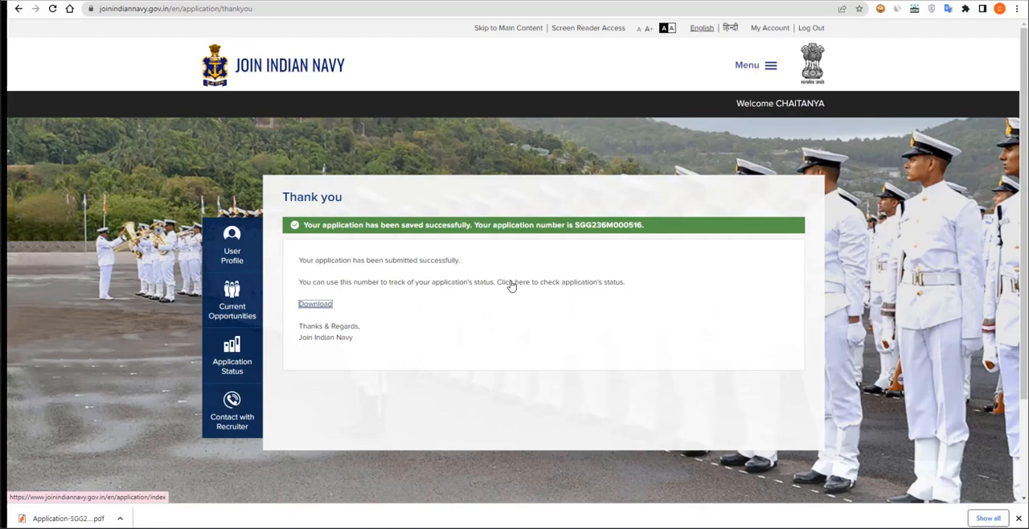
left_click(512, 284)
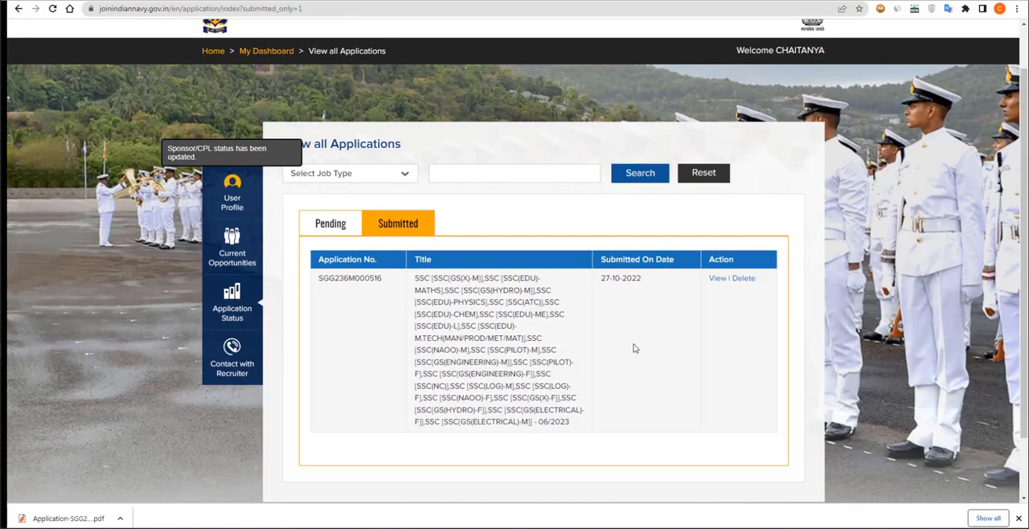